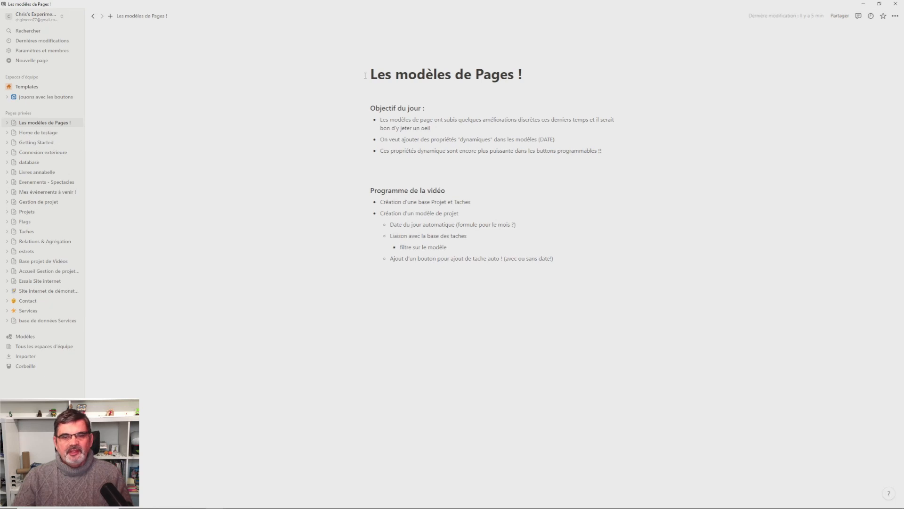
left_click_drag(365, 75, 418, 312)
left_click(357, 311)
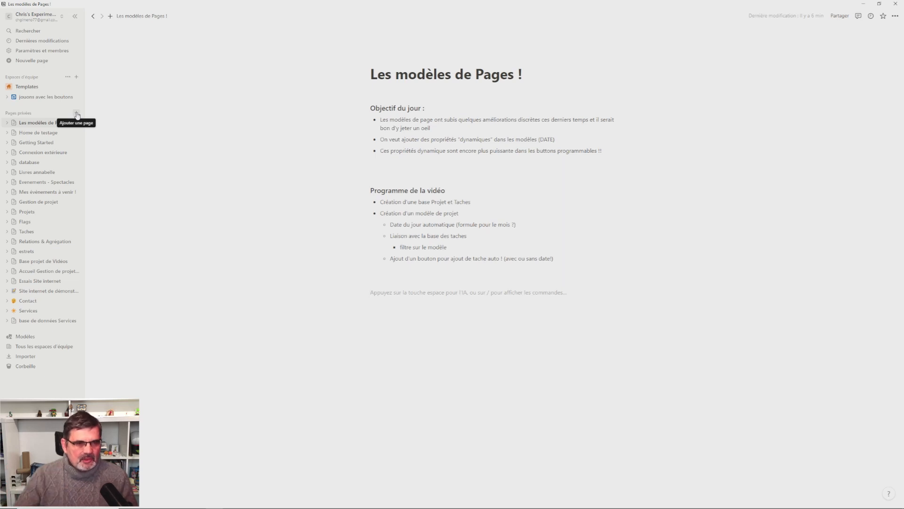
Create a private page titled "Projet Modeles" as a table backed by a new database
left_click(77, 115)
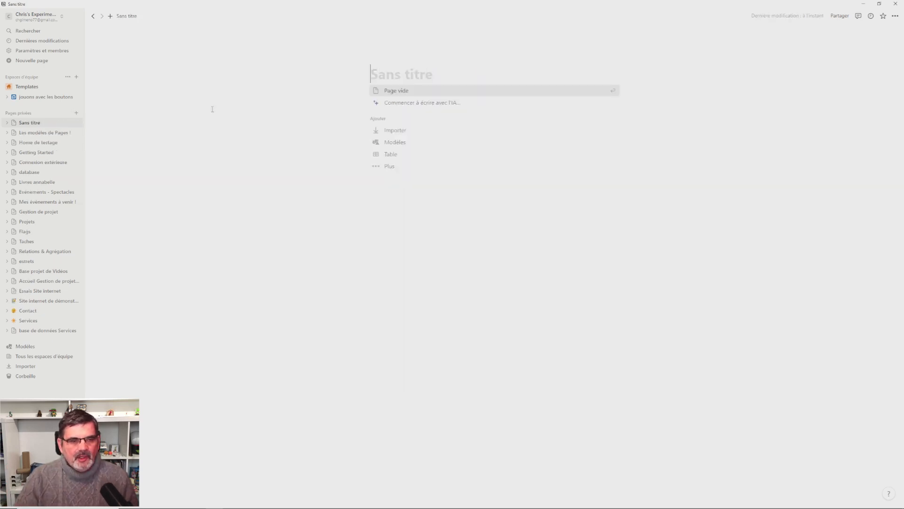
type("Proj")
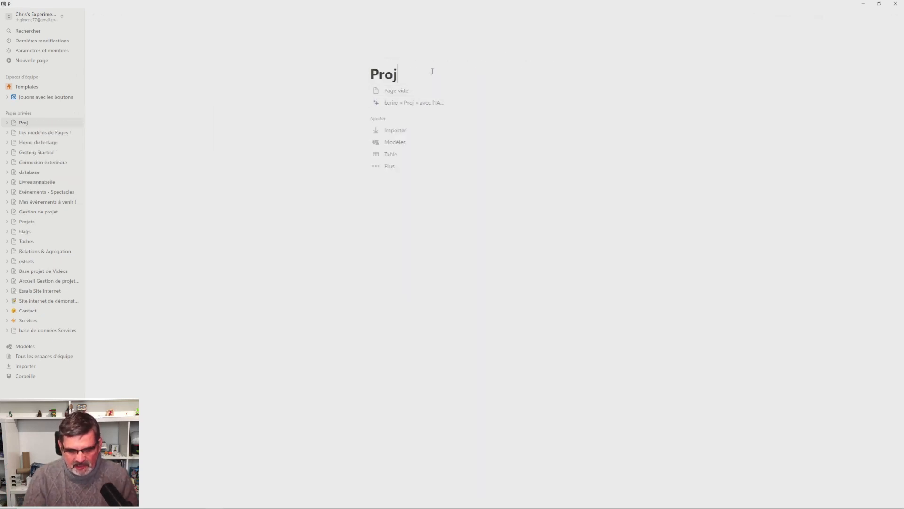
type("et Modeles")
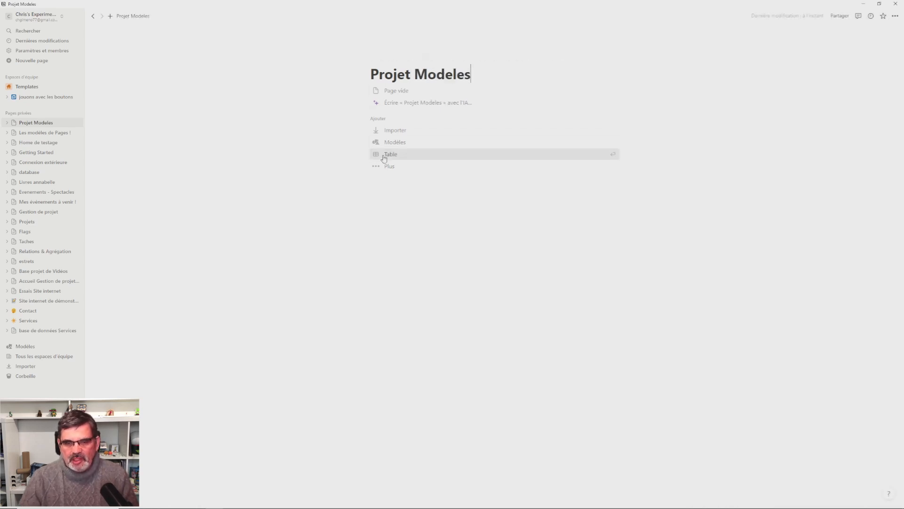
left_click(411, 155)
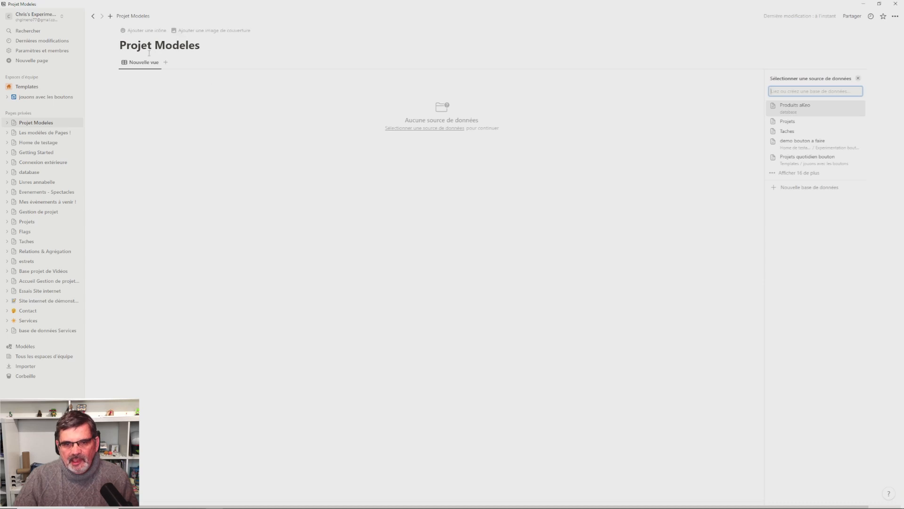
left_click(805, 187)
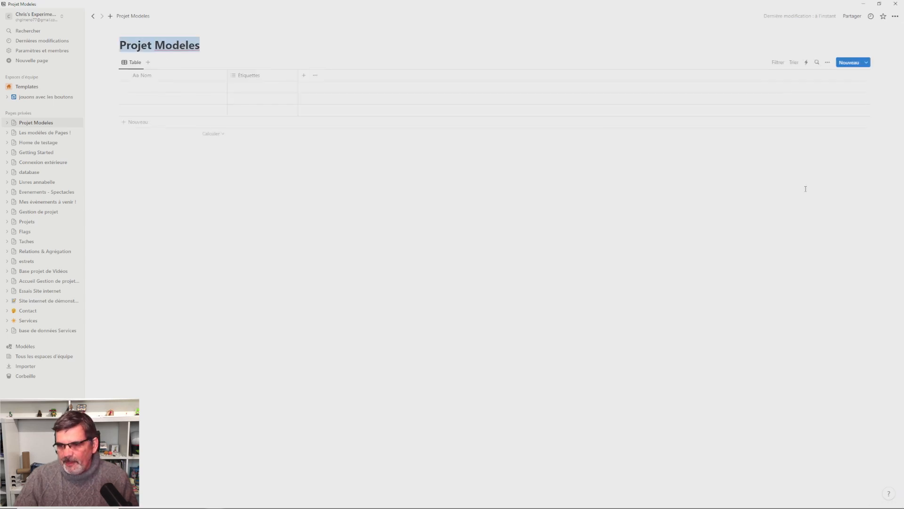
left_click(328, 170)
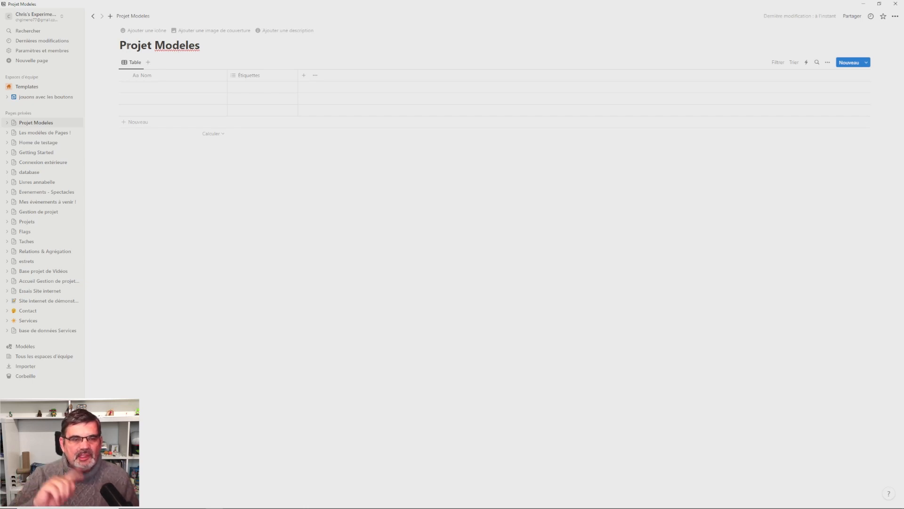
Add a Date property to the Projet Modeles table, keeping its default name
left_click_drag(121, 45, 244, 76)
left_click(297, 204)
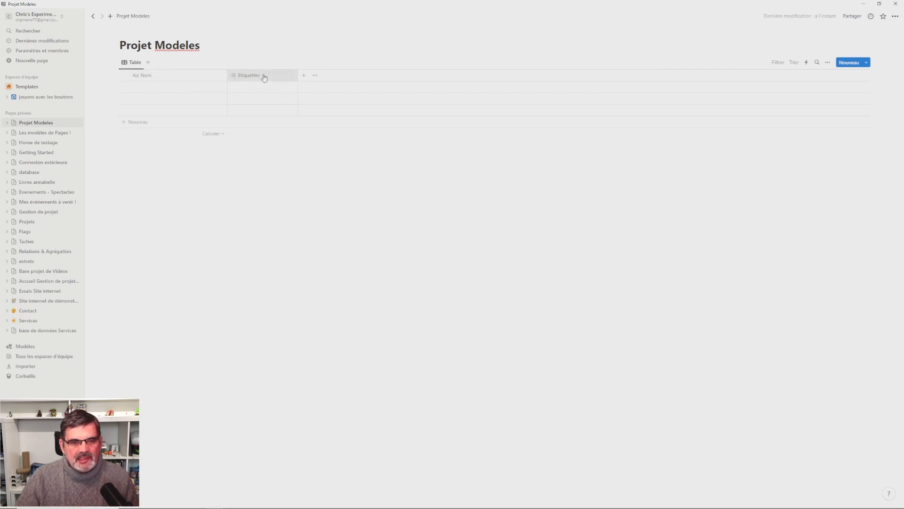
left_click(304, 77)
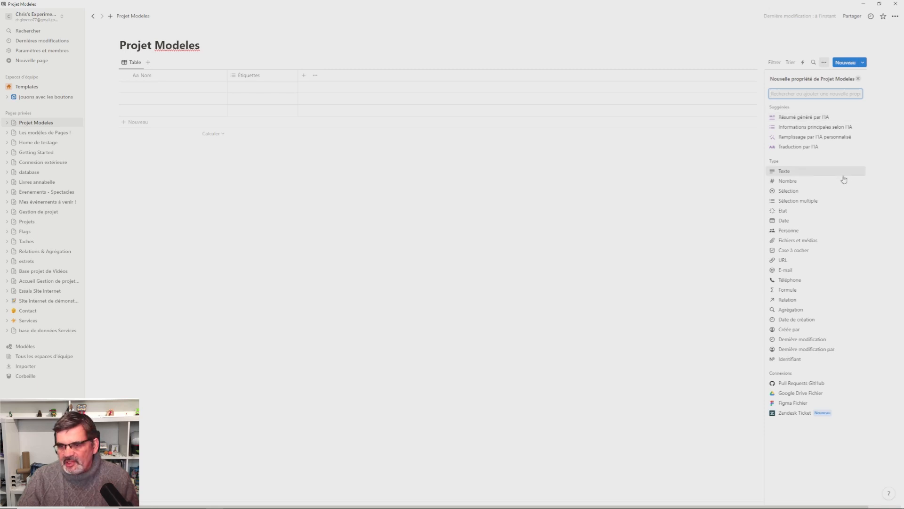
left_click(793, 222)
left_click(430, 177)
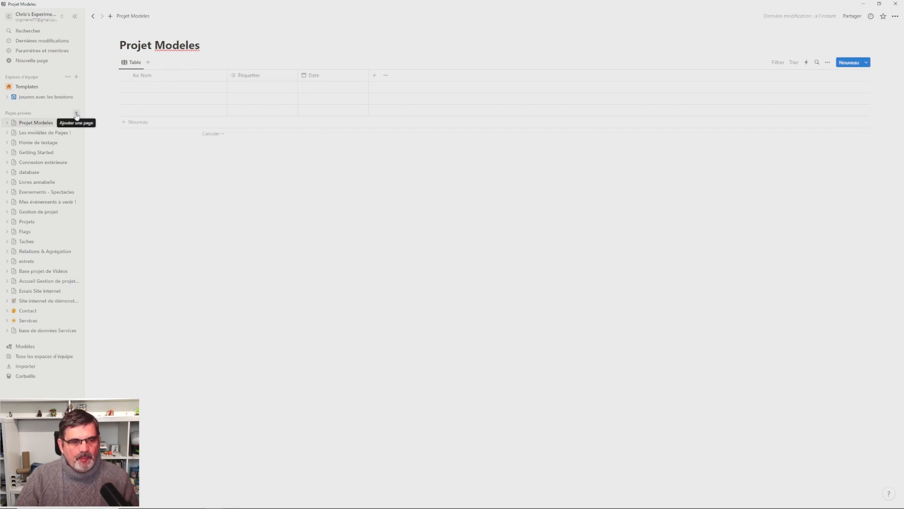
Create a second private page titled "Taches modèles" as a table with its own new database
left_click(77, 115)
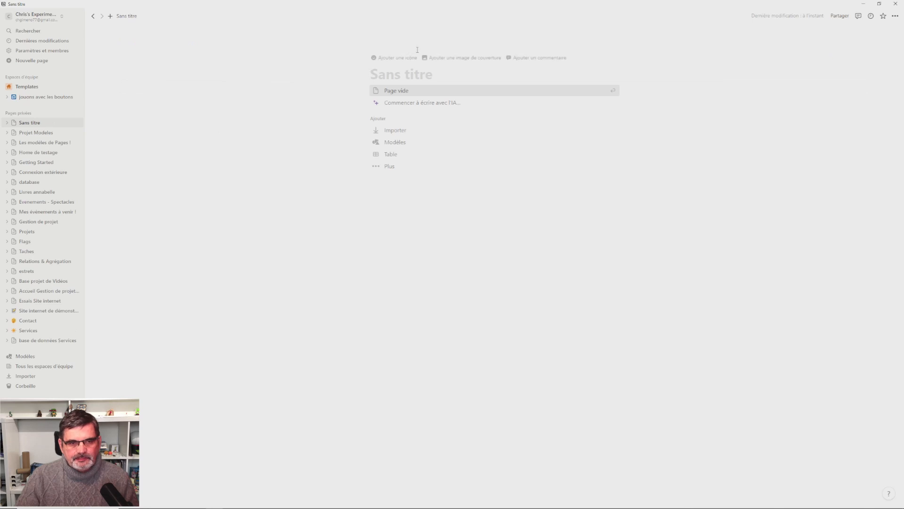
type("Taches ")
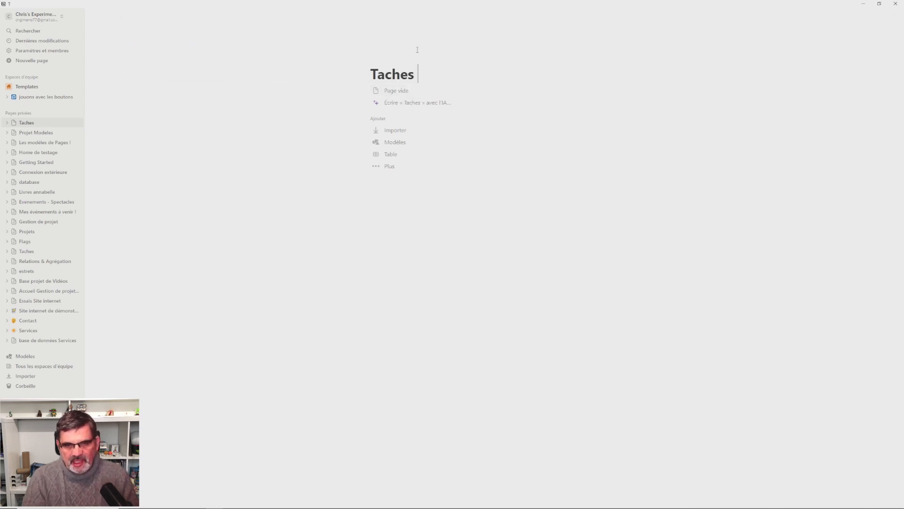
type("modèles")
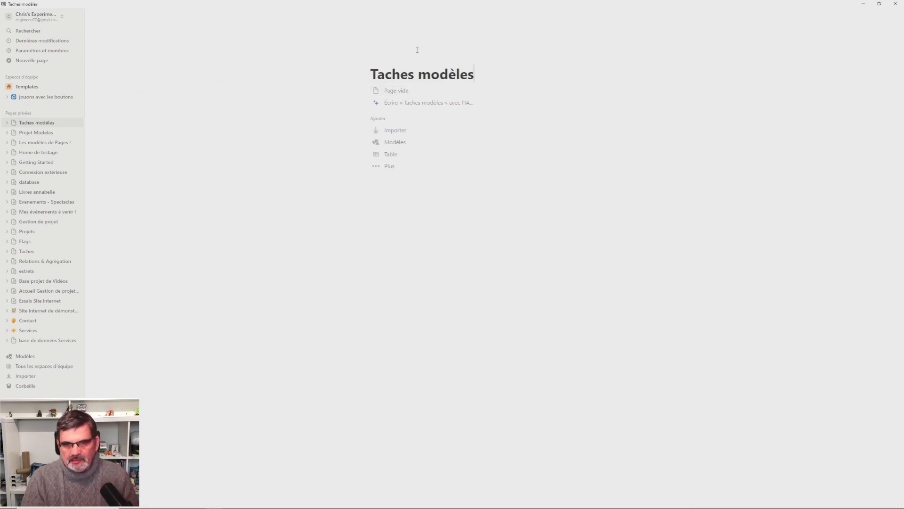
left_click(395, 155)
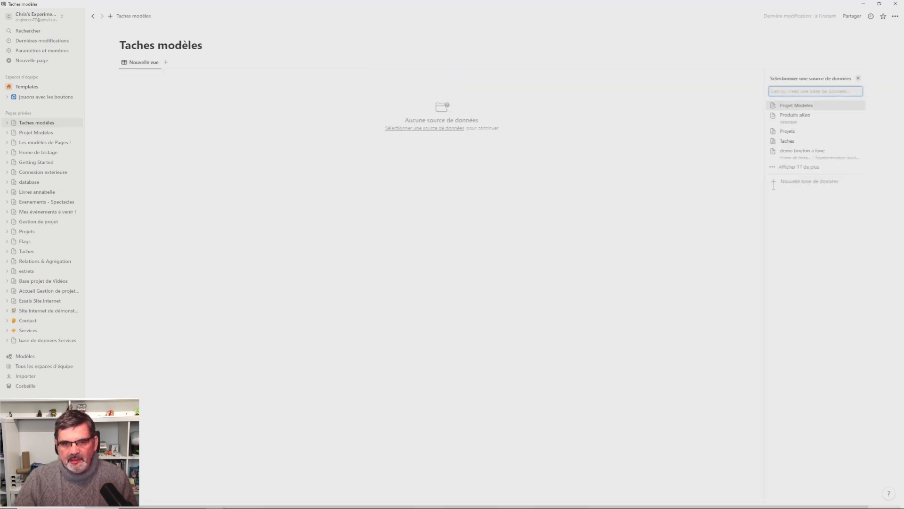
left_click(796, 181)
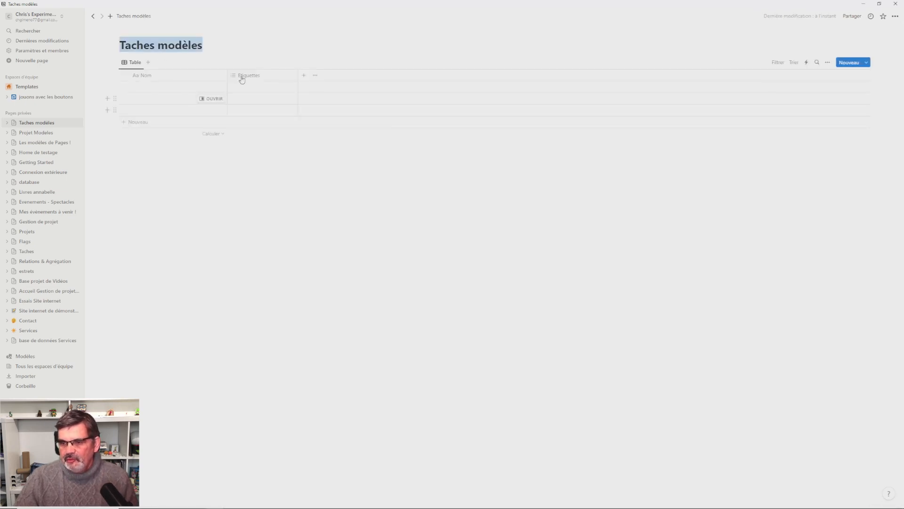
left_click(336, 215)
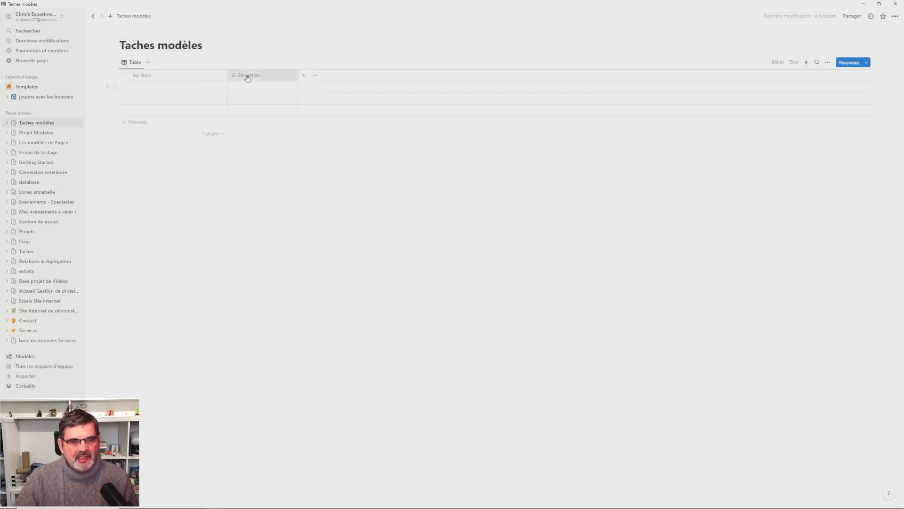
Add a Date property to the Taches modèles table, keeping its default name
left_click(305, 77)
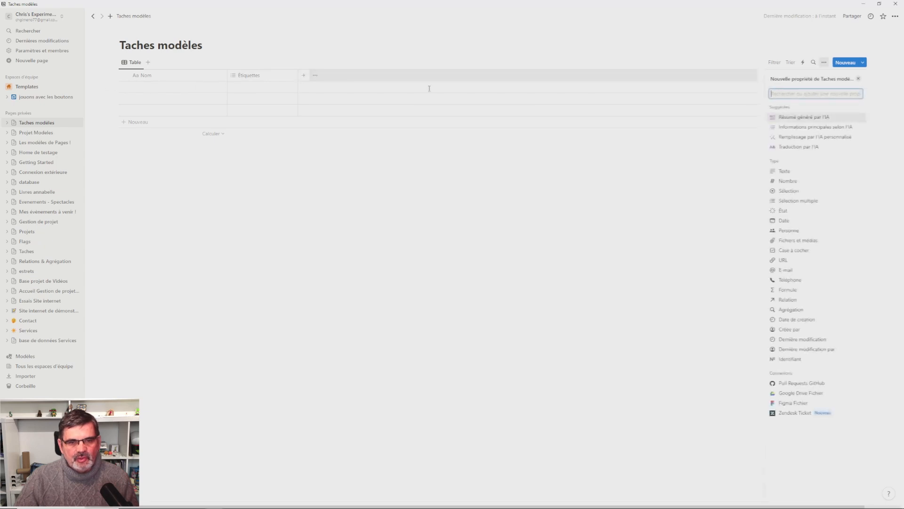
left_click(794, 220)
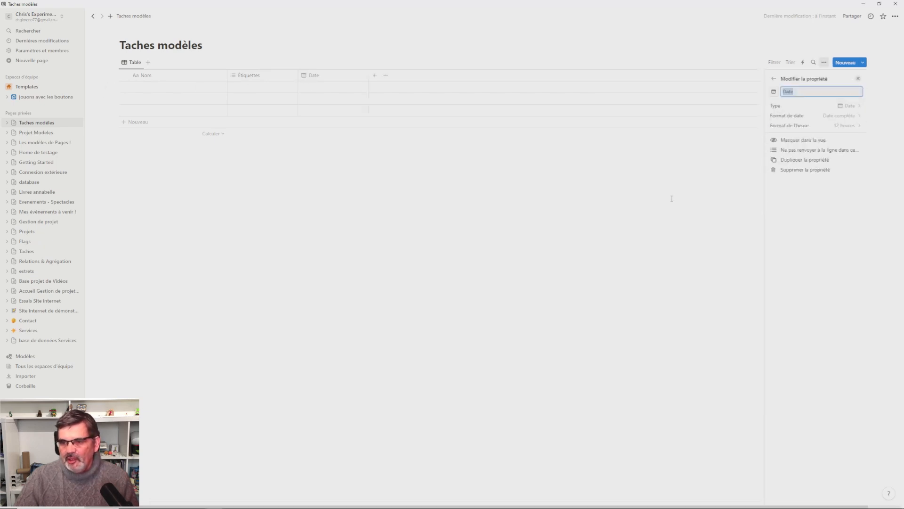
left_click(424, 171)
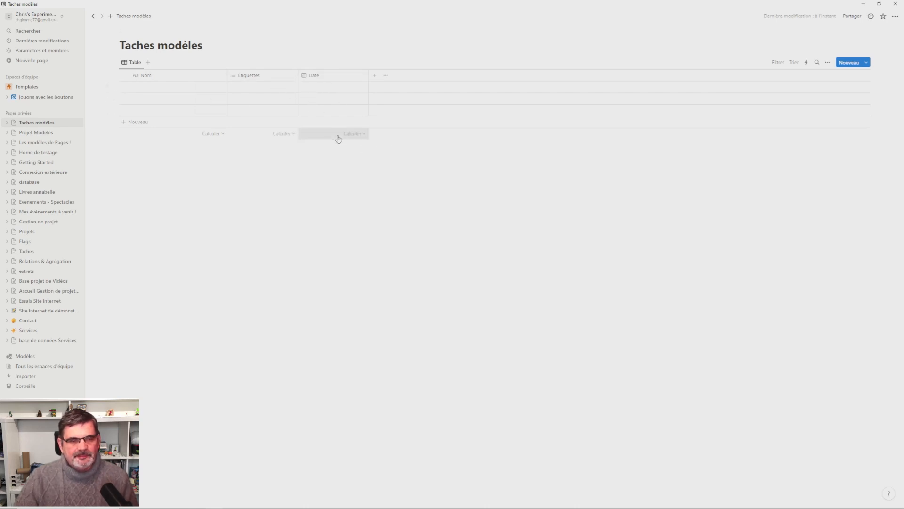
In Projet Modeles, add a relation to Taches modèles that is also shown there under the name "projet modèle"
left_click(42, 133)
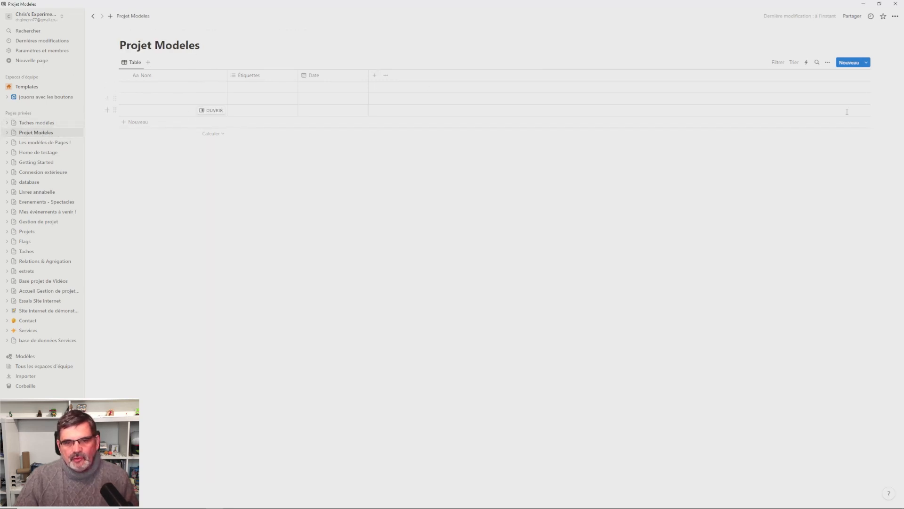
left_click(375, 77)
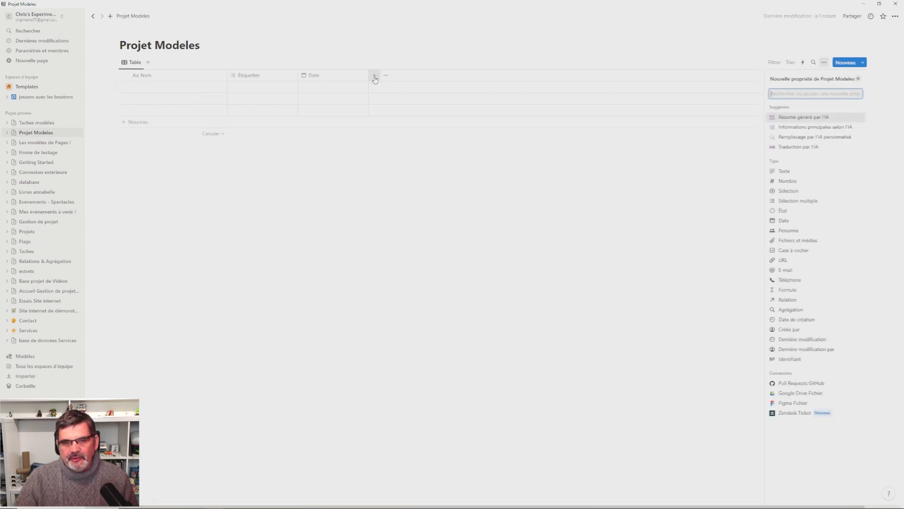
left_click(788, 301)
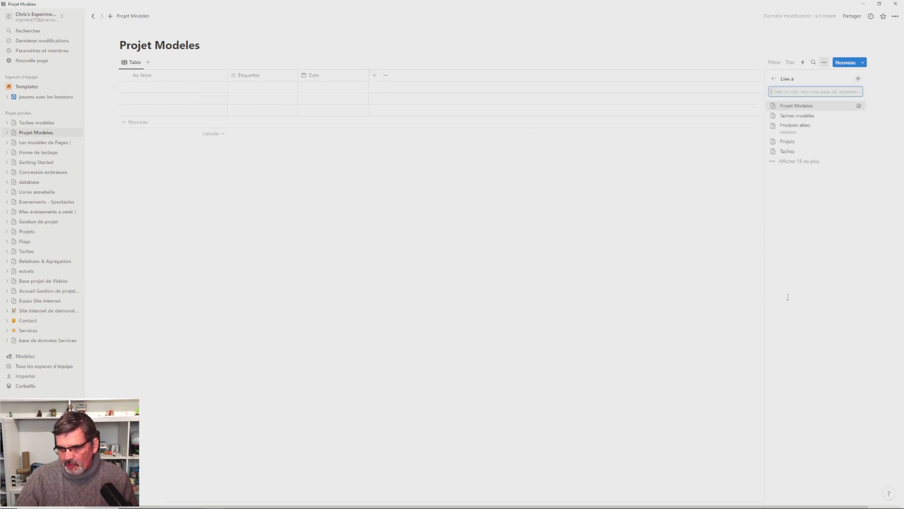
left_click(795, 116)
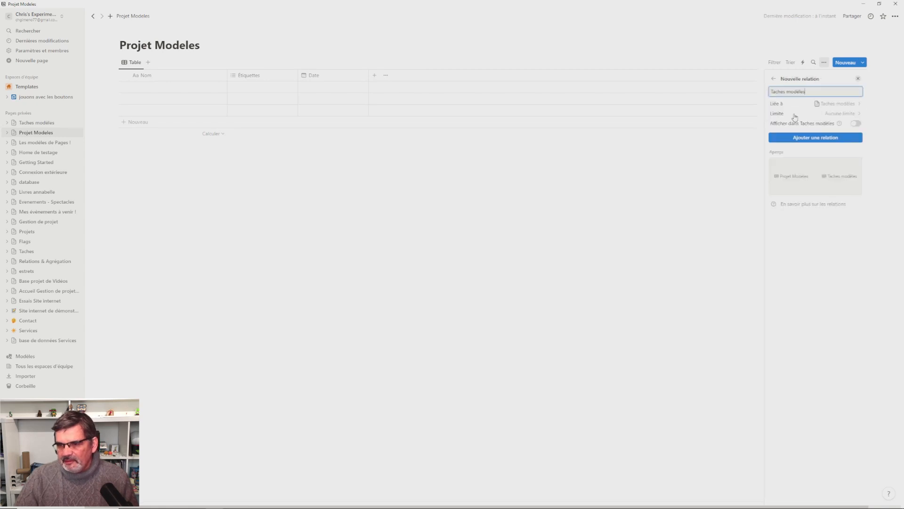
left_click(855, 123)
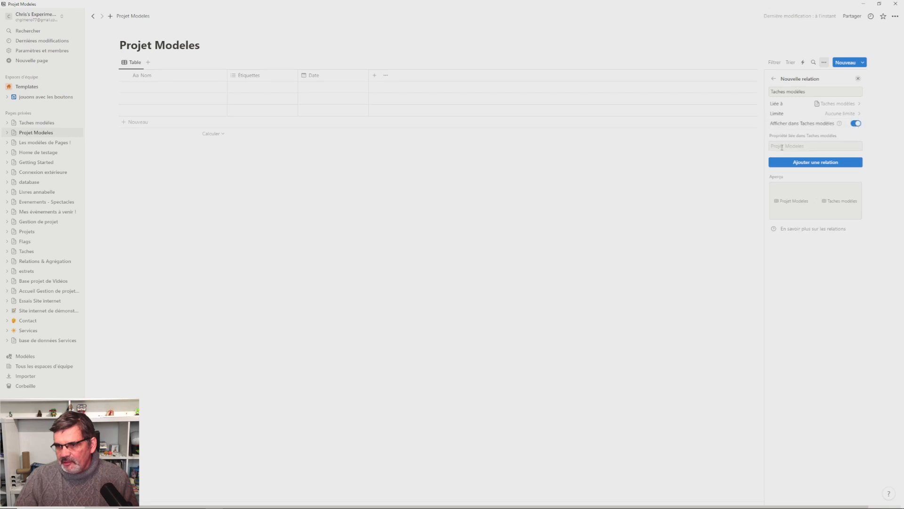
left_click(782, 147)
type("proj")
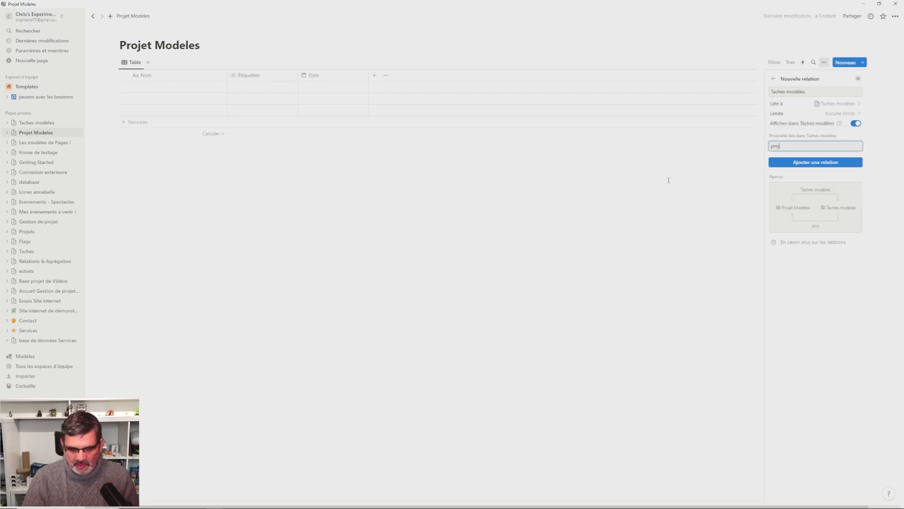
type("et mo")
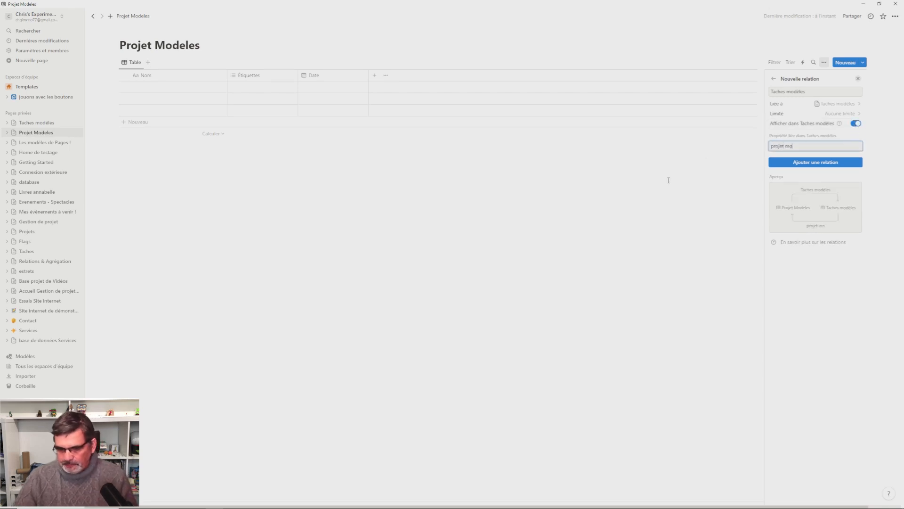
type("de")
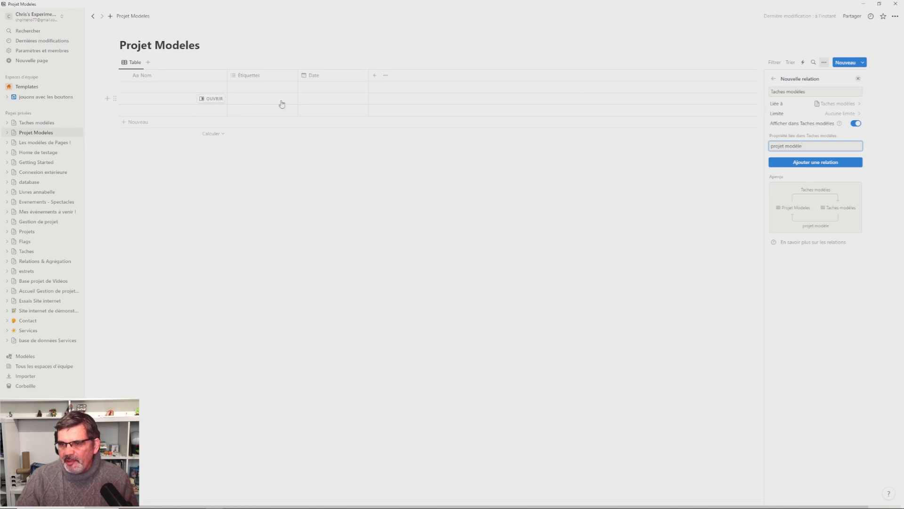
left_click(811, 163)
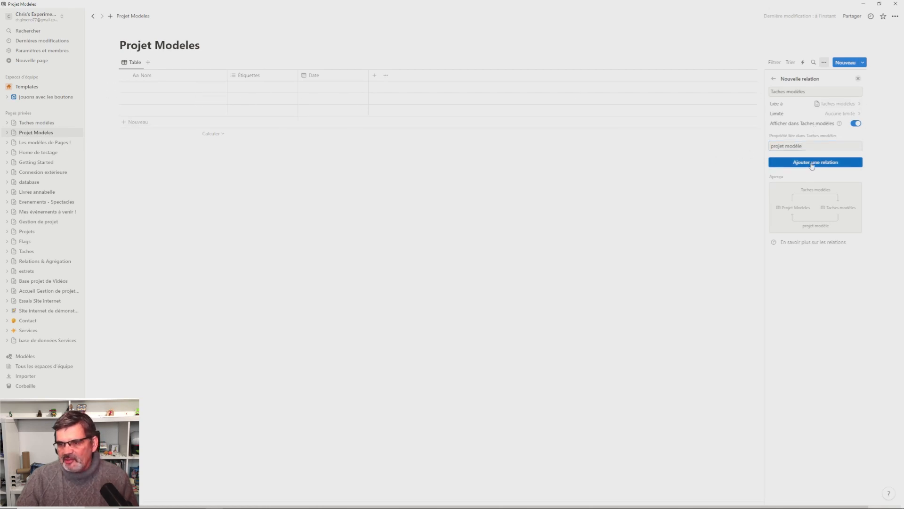
left_click(444, 178)
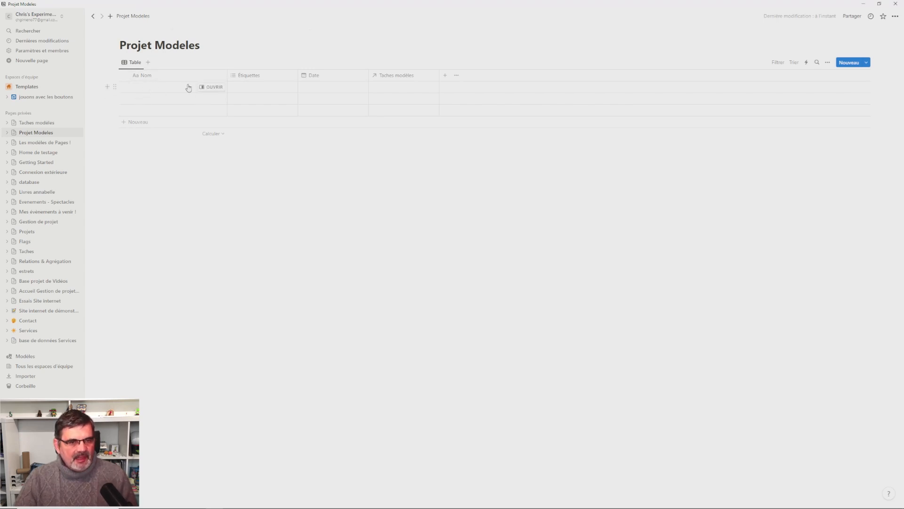
Name the first entry of the Projet Modeles table "test²"
left_click(146, 86)
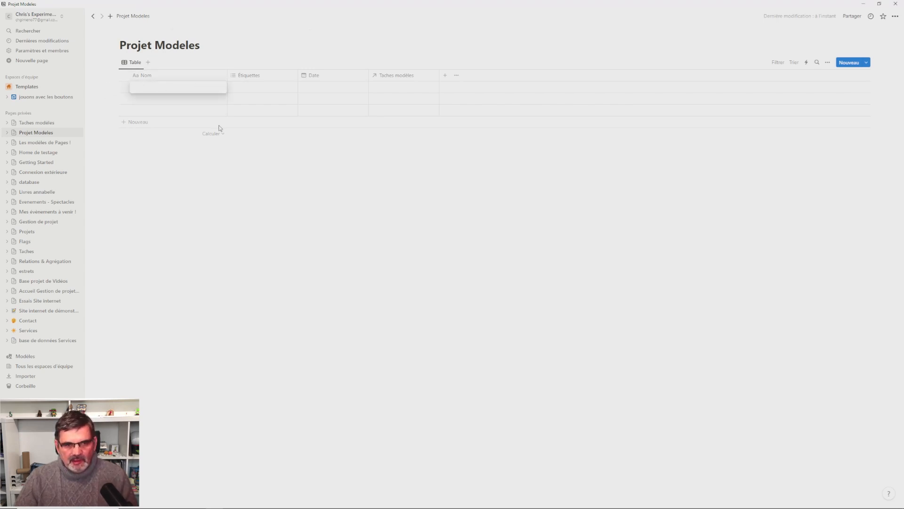
type("test")
key("Return")
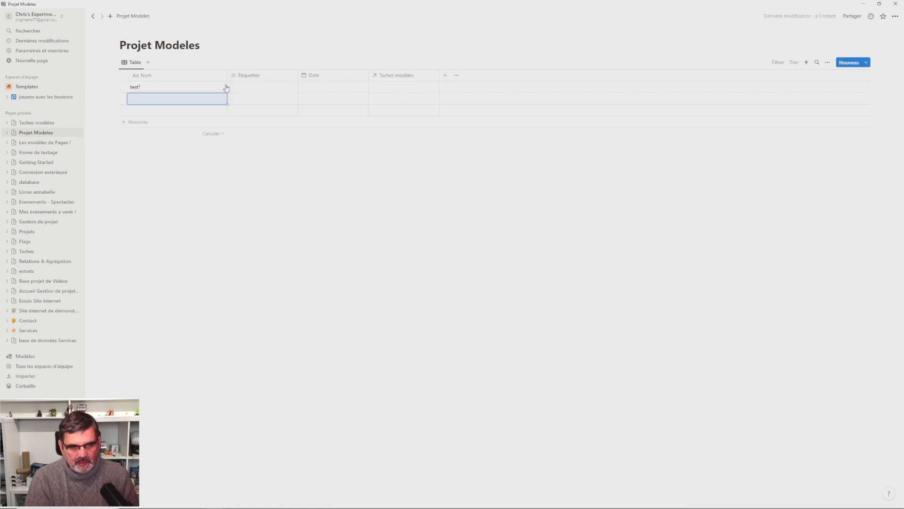
left_click(179, 89)
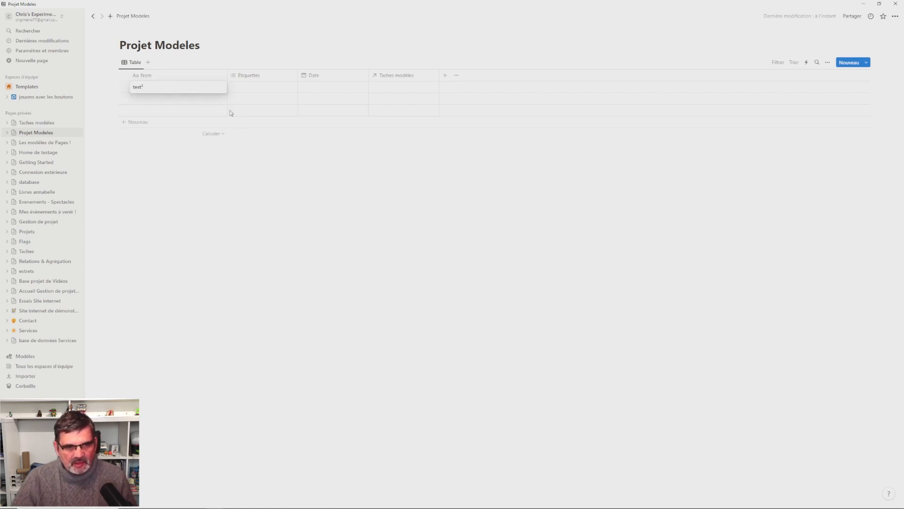
type("²")
key("Escape")
Open the test² entry's page and add a Texte property to it
left_click(202, 87)
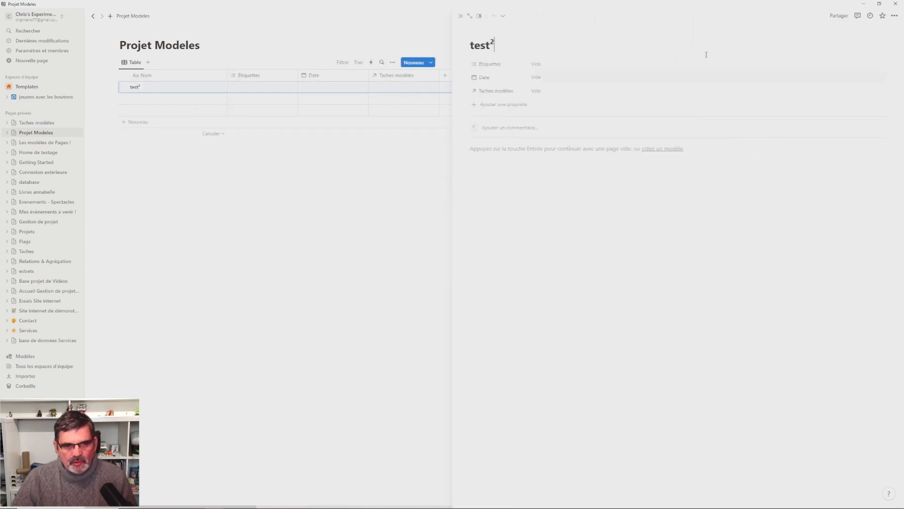
left_click(475, 104)
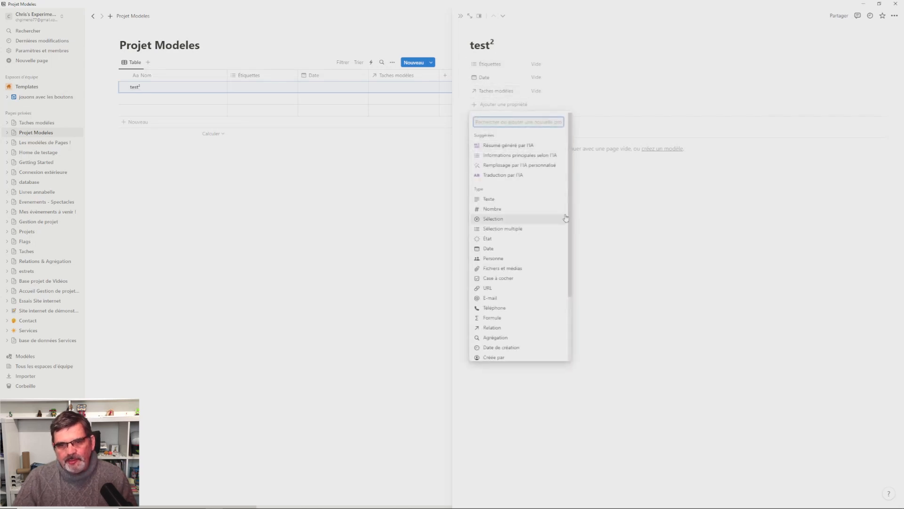
left_click(499, 199)
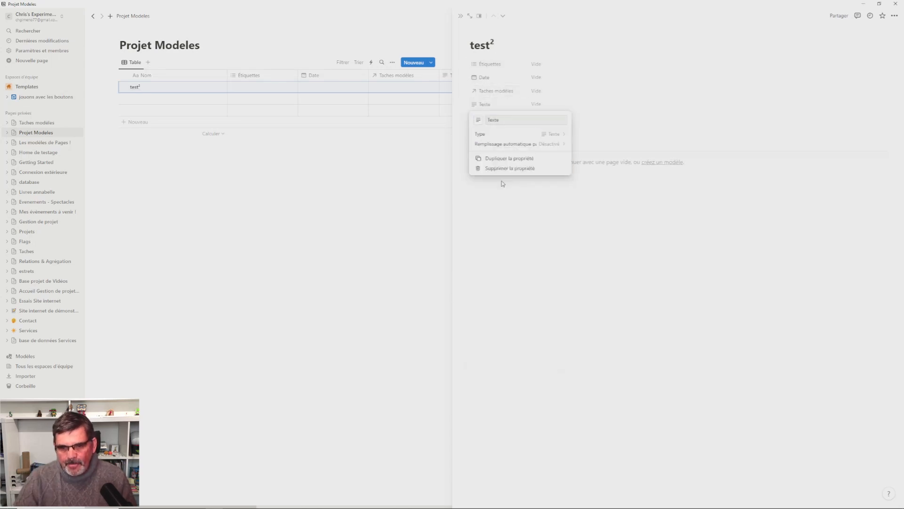
Name the new Texte property of the test² page "Desciption"
type("Cham")
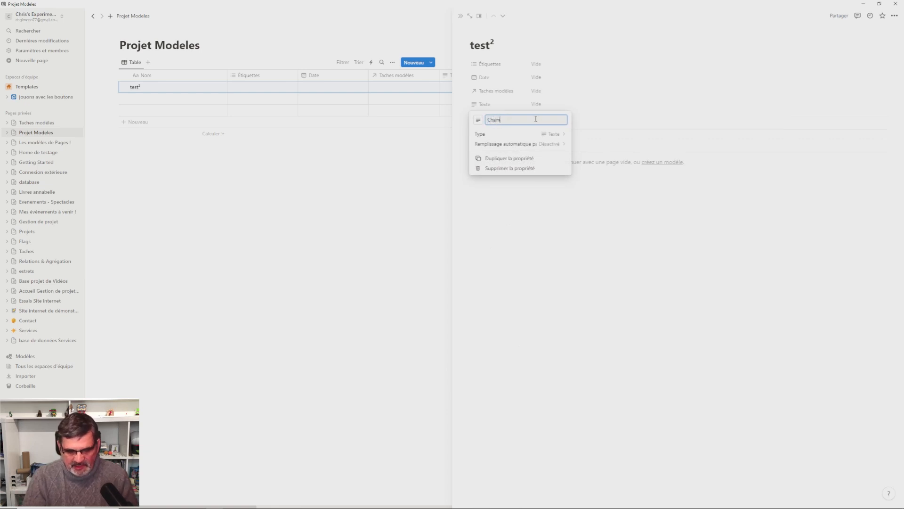
key("BackSpace")
key("BackSpace")
type("Desciption")
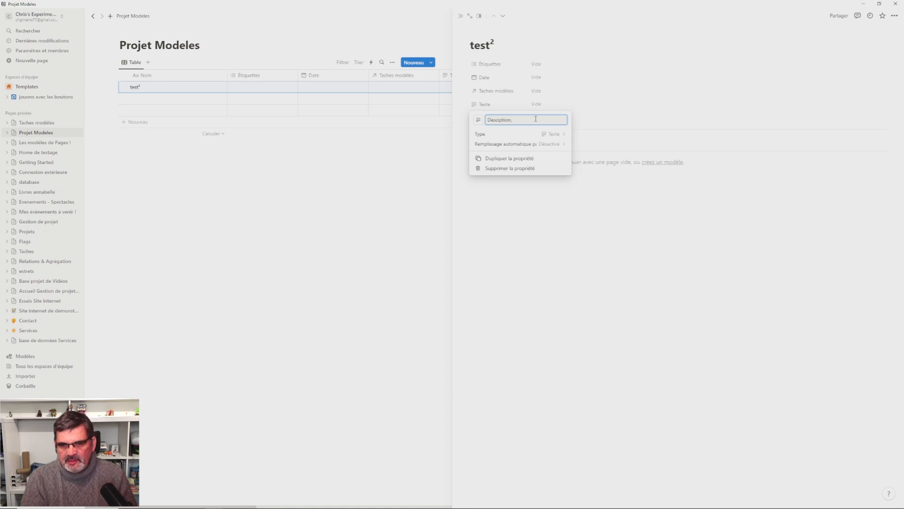
left_click(585, 206)
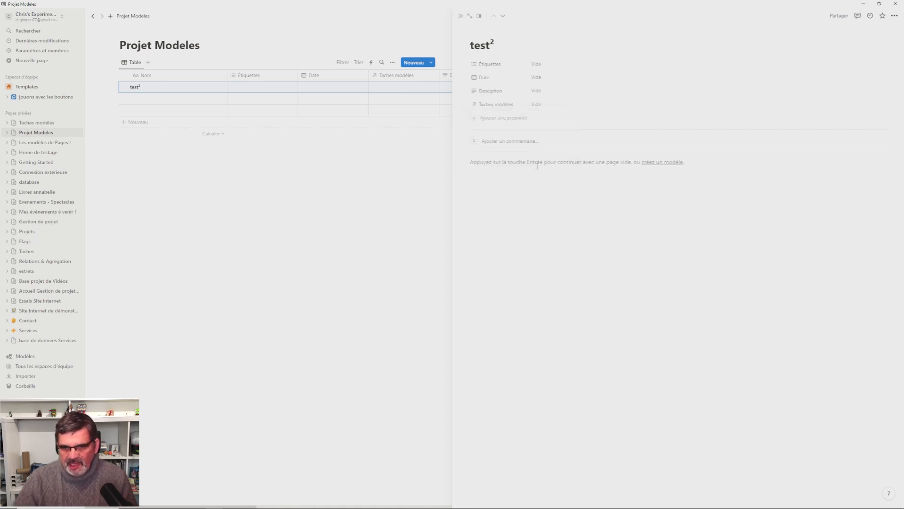
Add a Sélection property named "Profil" to the test² page
left_click(500, 118)
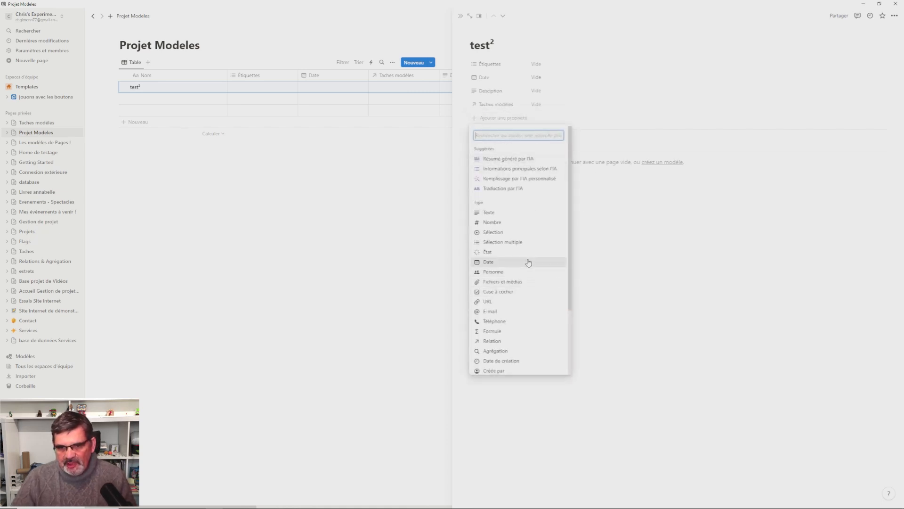
left_click(507, 235)
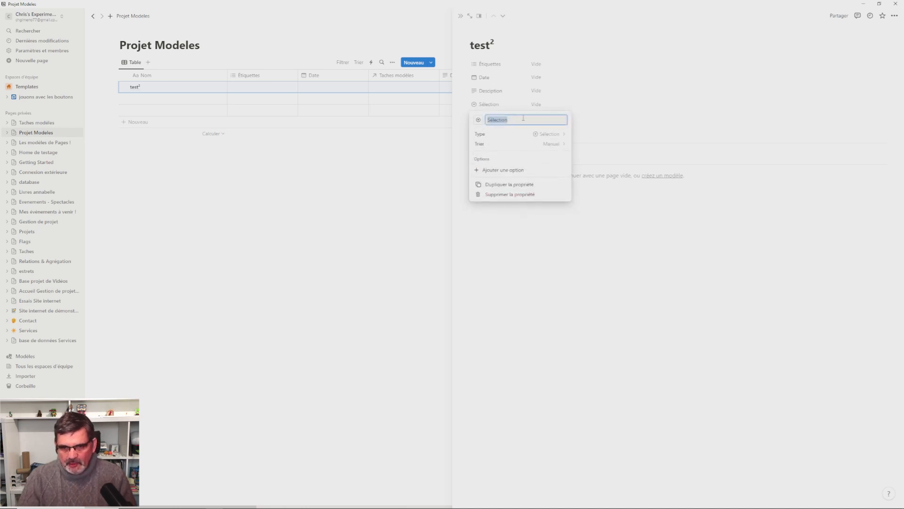
key("BackSpace")
type("Profil")
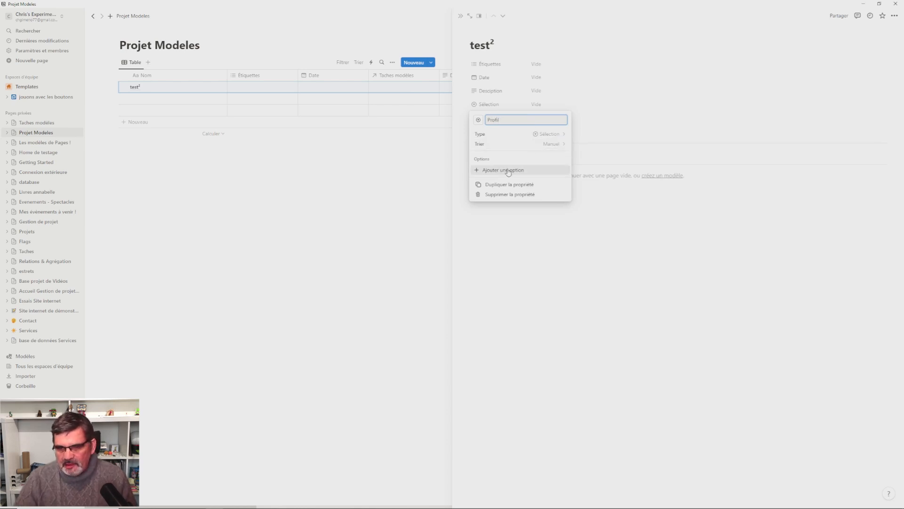
Add the options Bas, Moyen and Haut to the Profil property
left_click(538, 170)
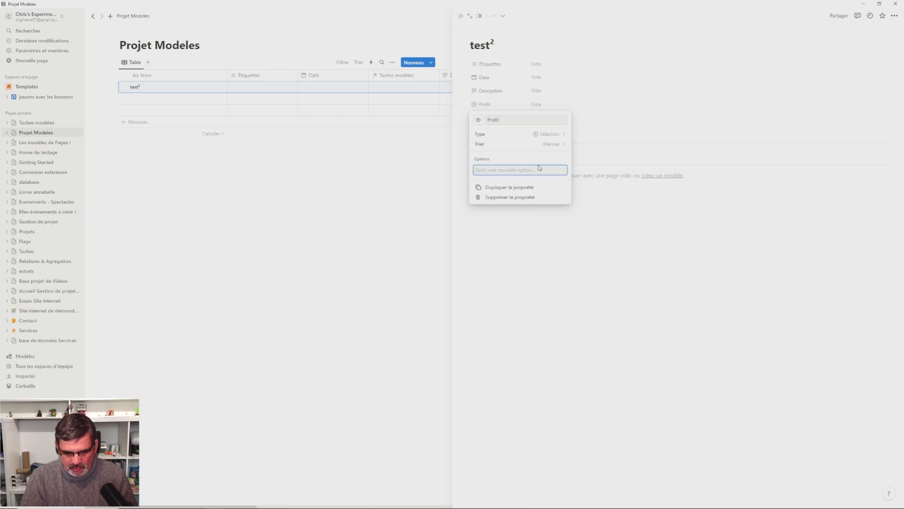
type("Bas")
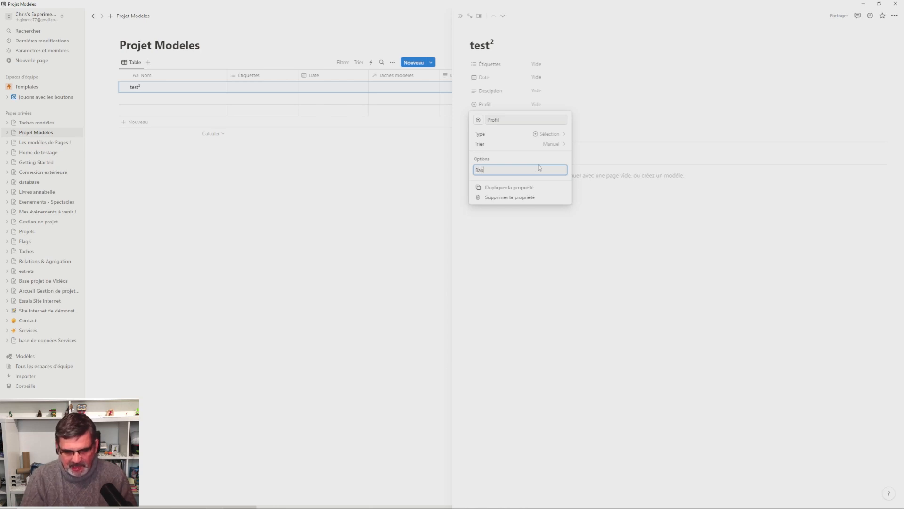
key("Return")
type("Moye")
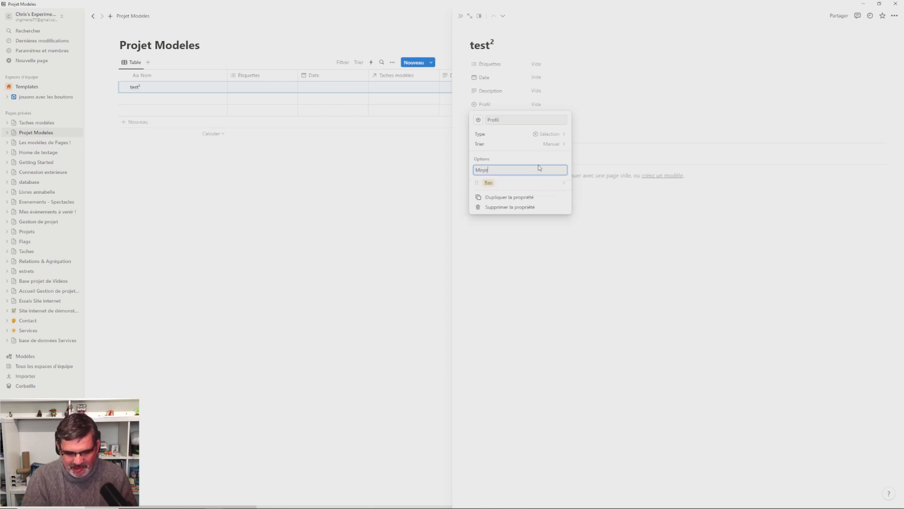
type("n")
key("Return")
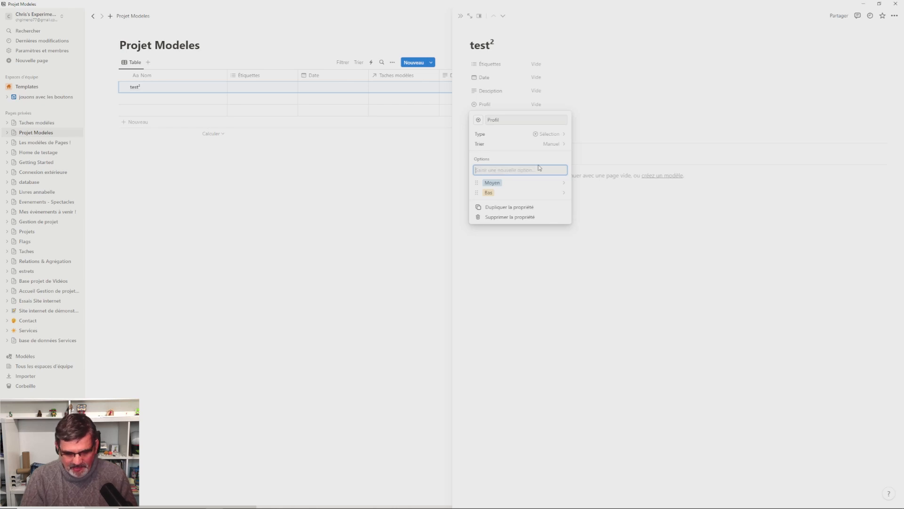
type("Haut")
key("Return")
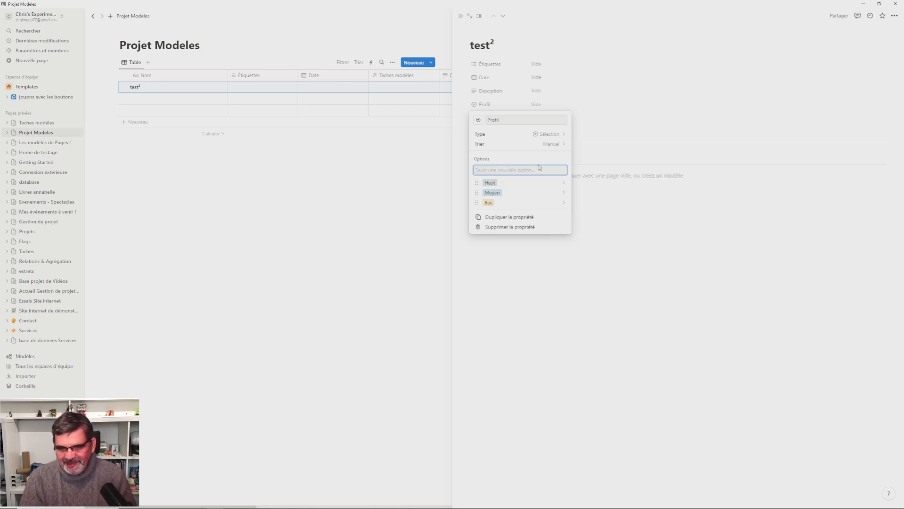
left_click(633, 219)
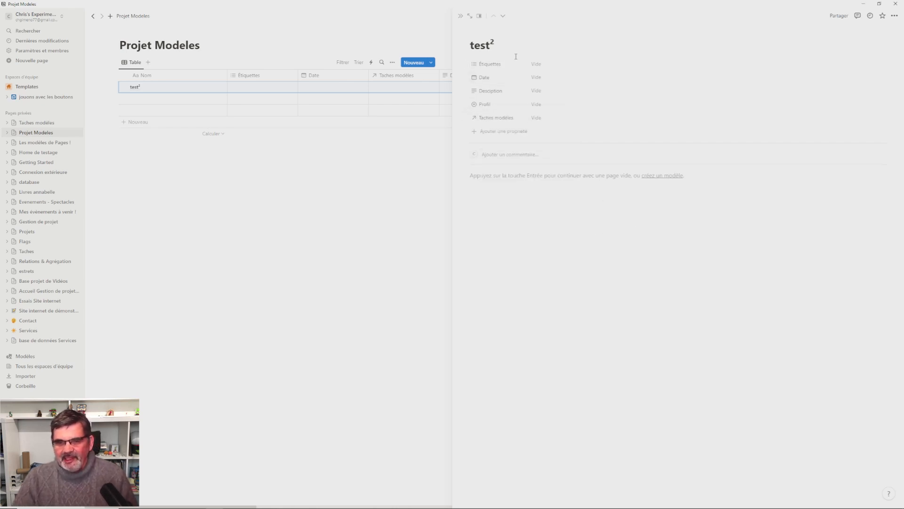
Shorten the entry's title to "test" and close its page to return to the Projet Modeles table
left_click(531, 41)
key("BackSpace")
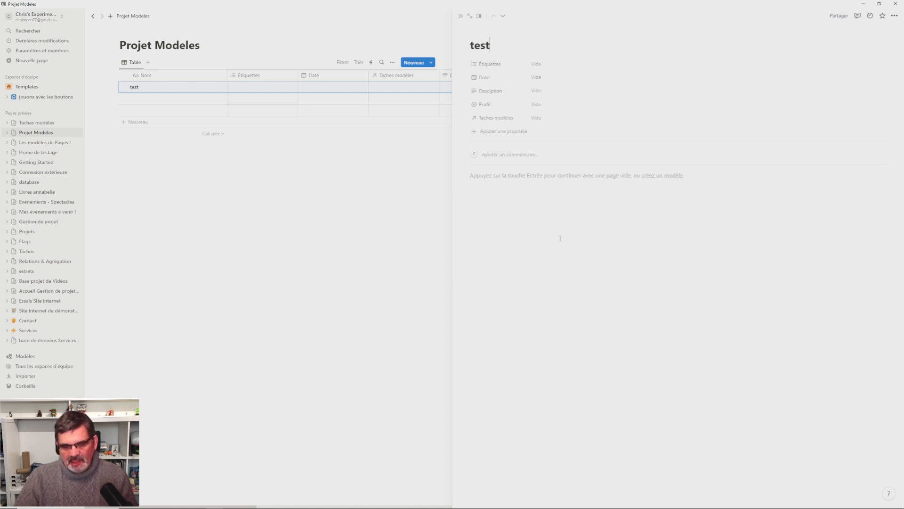
left_click(561, 238)
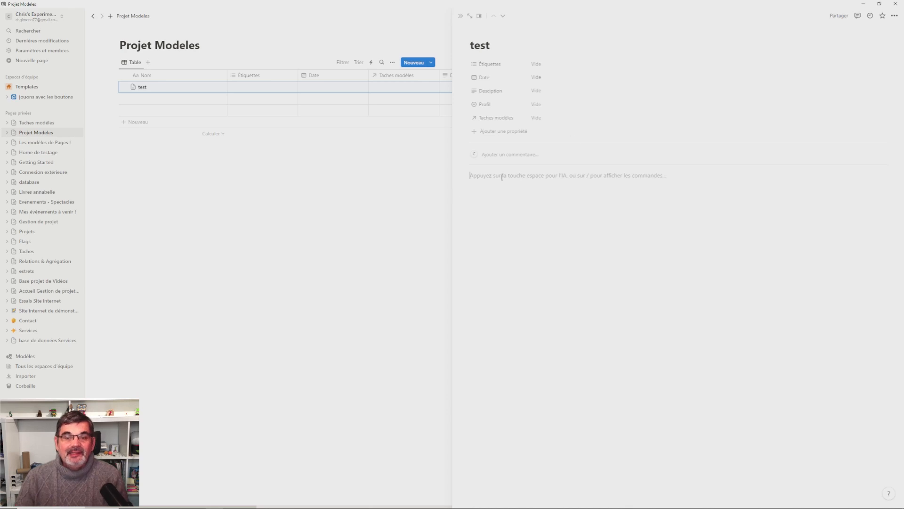
left_click(408, 168)
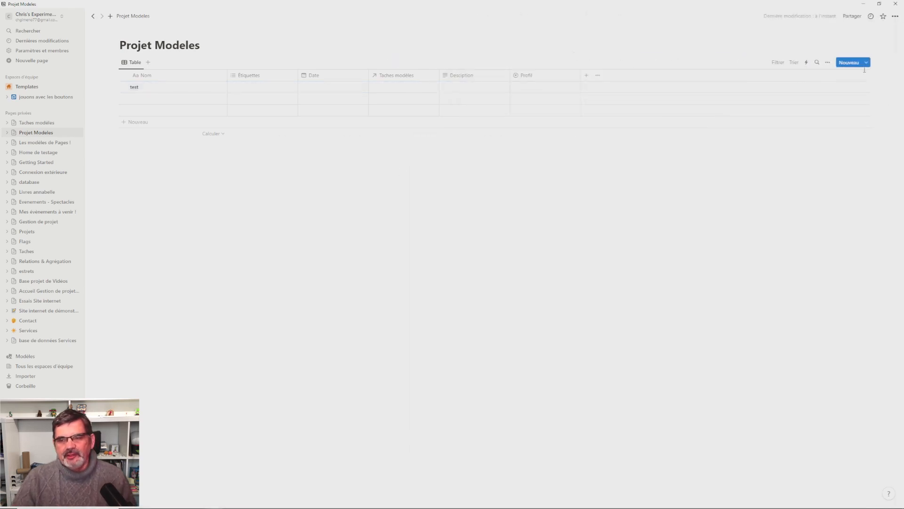
Create a new page template for the Projet Modeles database and title it "Projet de base"
left_click(866, 63)
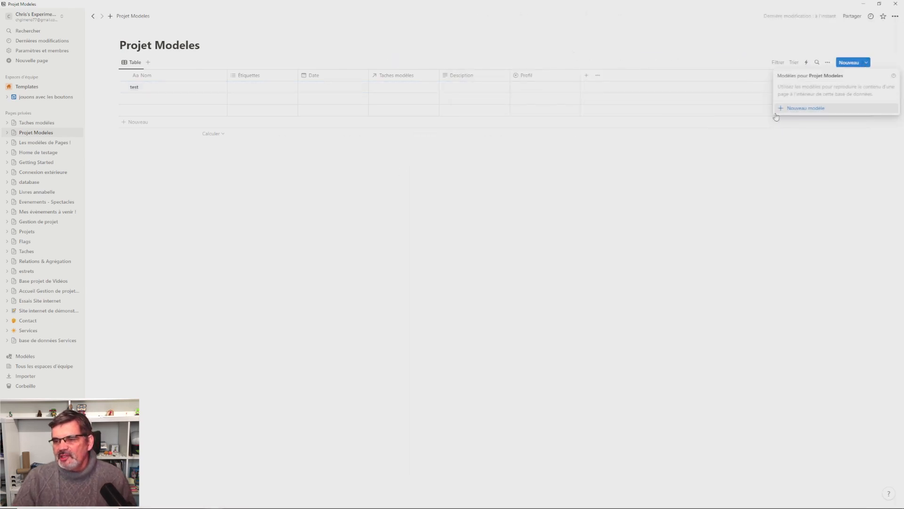
left_click(794, 109)
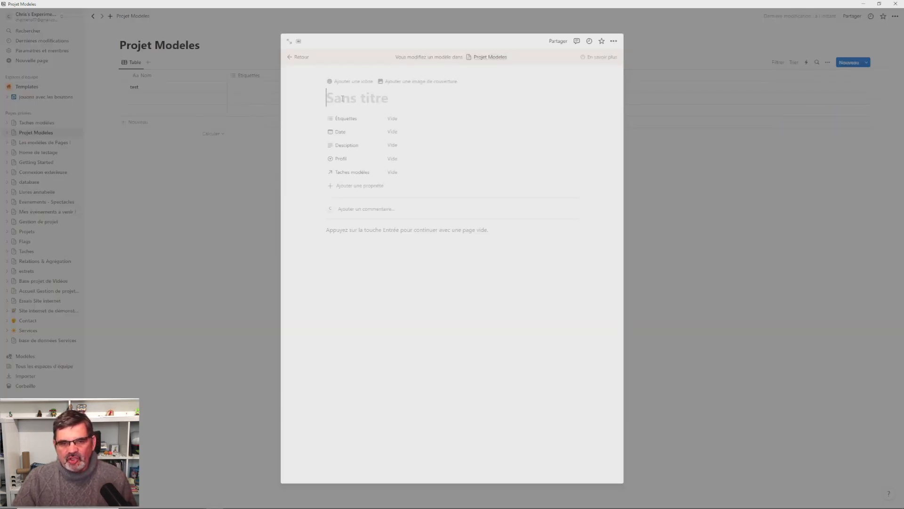
type("Mo")
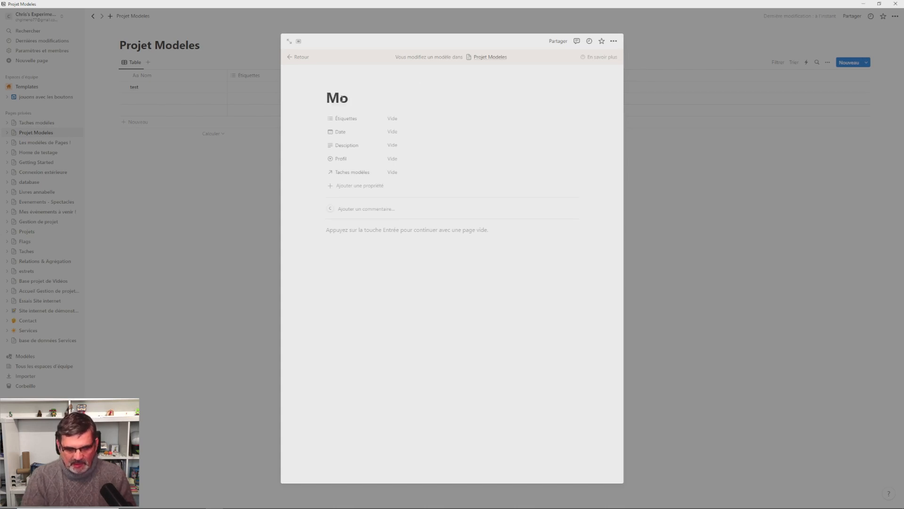
key("BackSpace")
key("BackSpace")
type("Prjet")
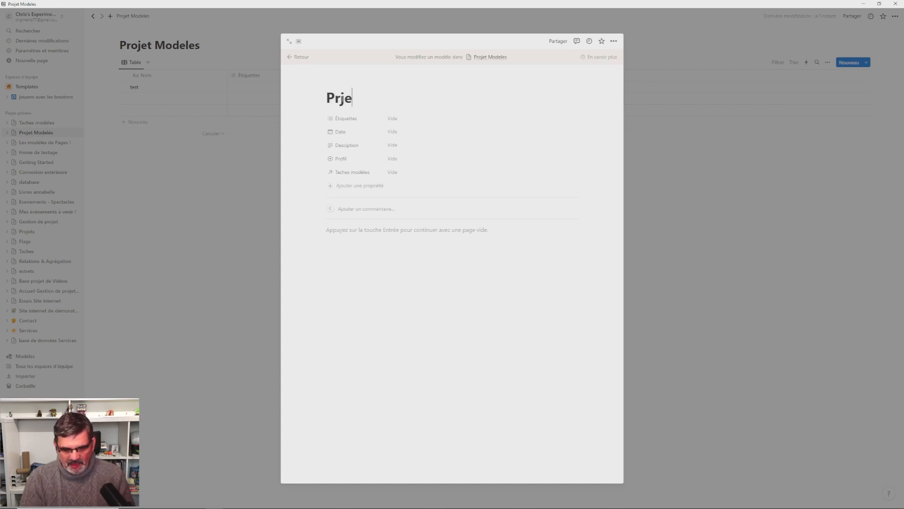
key("BackSpace")
key("BackSpace")
key("BackSpace")
type("ojet")
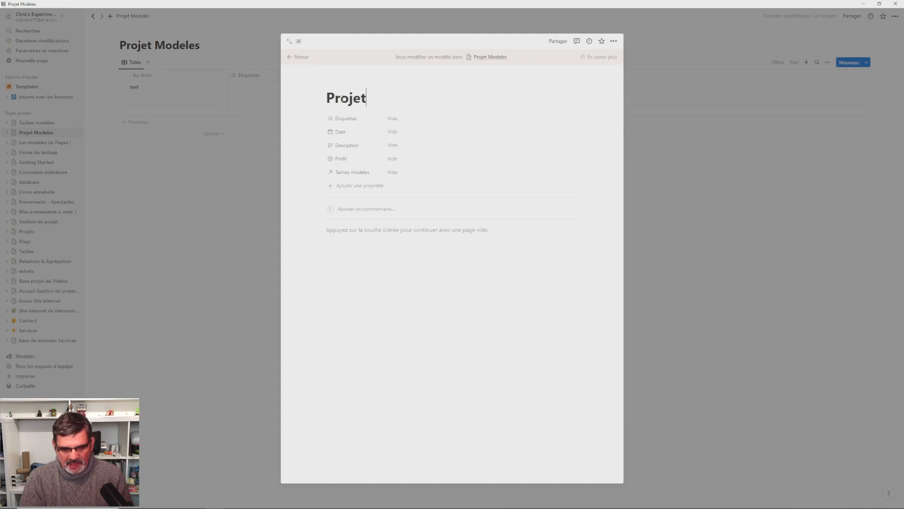
type(" de base")
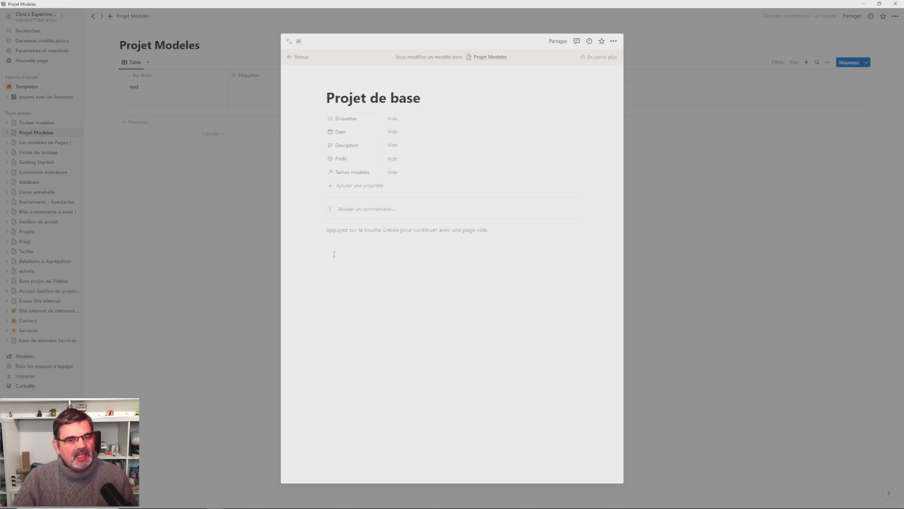
Insert a table view in the body of the Projet de base template, using Taches modèles as its data source
left_click(418, 248)
key("Return")
key("Return")
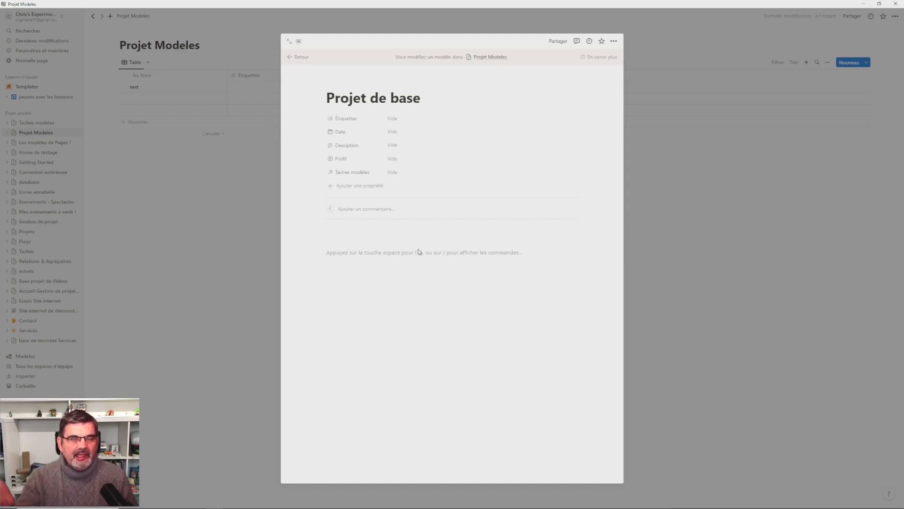
type("/vue")
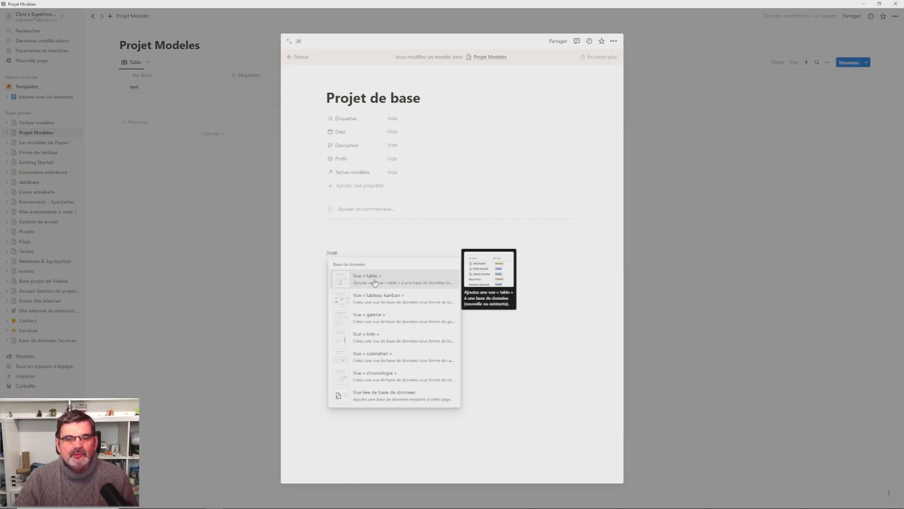
left_click(375, 282)
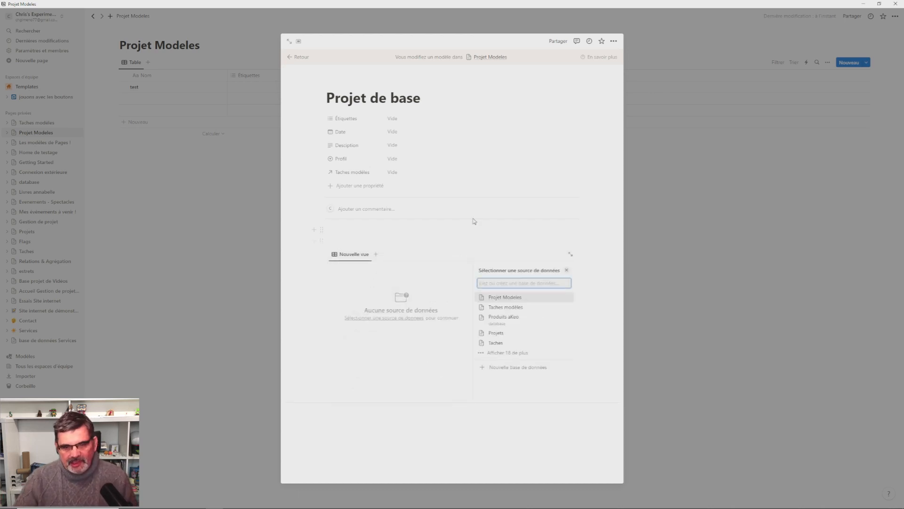
left_click(509, 307)
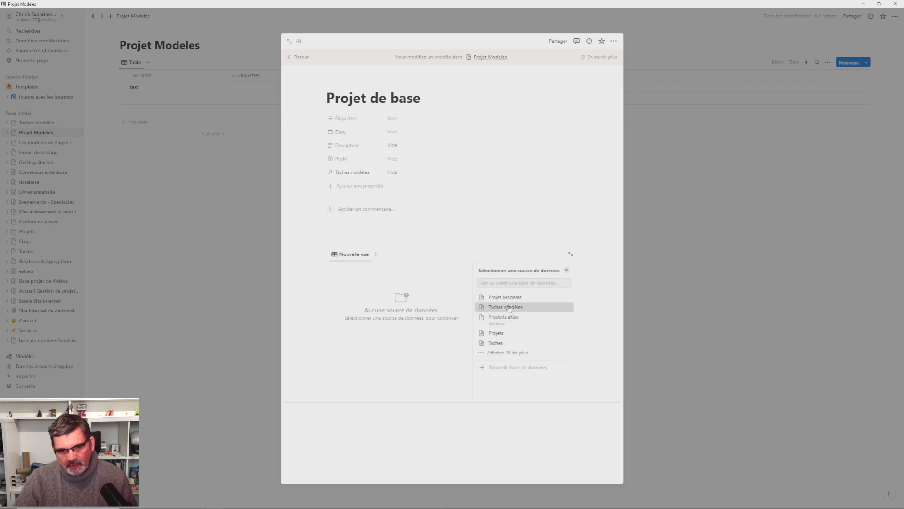
left_click(495, 282)
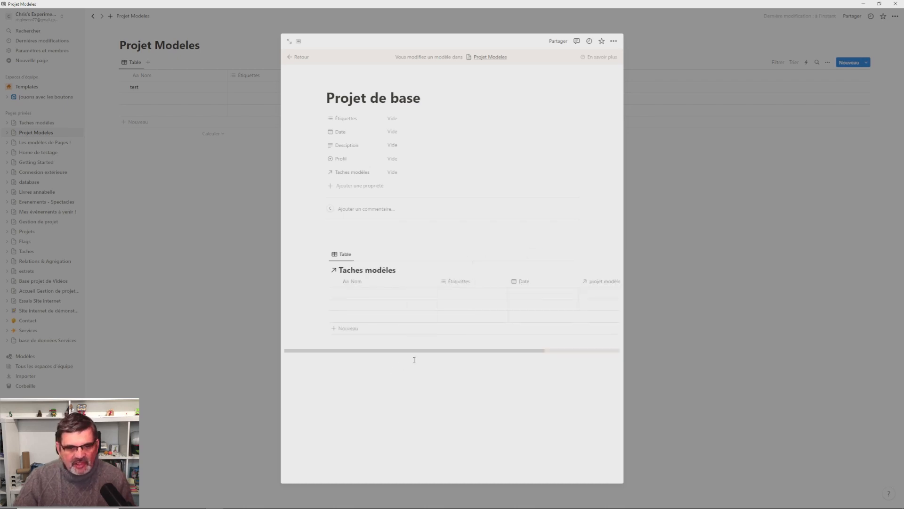
Open the Projet de base template as a full page and hide the database title of the Taches modèles view
left_click(289, 42)
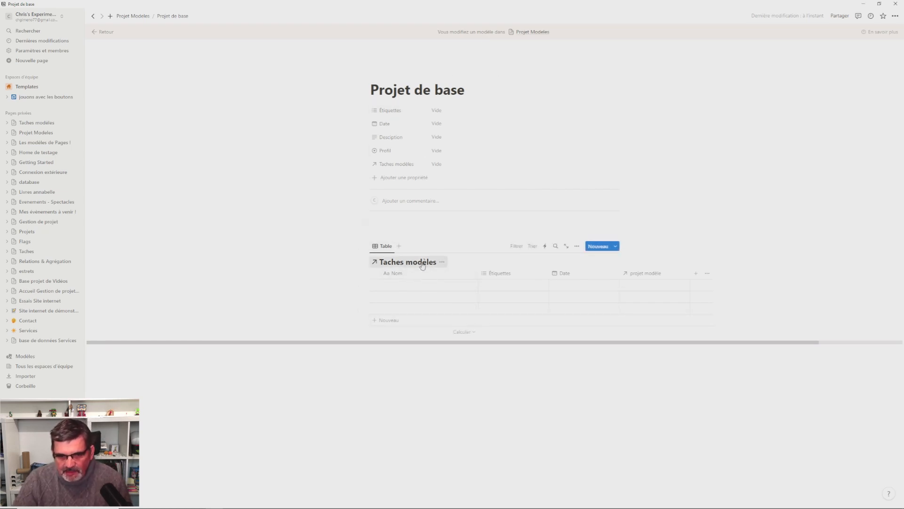
left_click(442, 262)
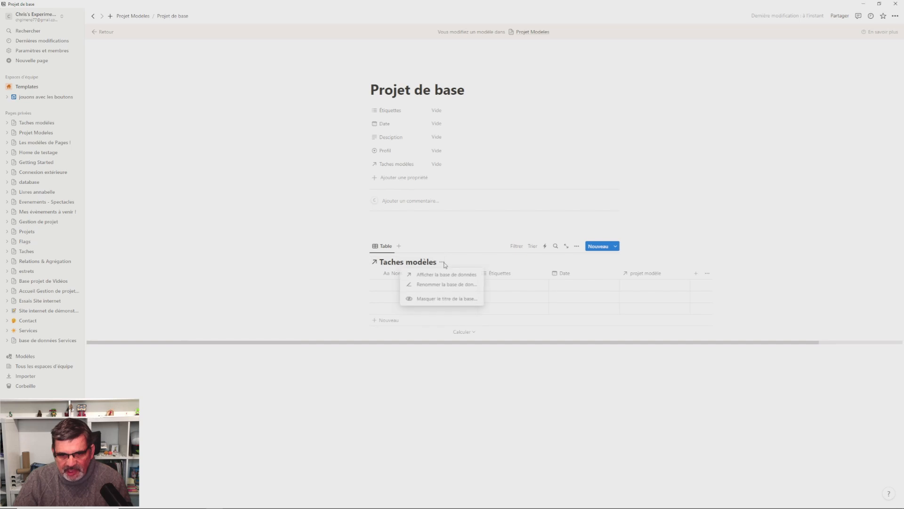
left_click(449, 299)
Rename the linked table view in the template "Taches"
left_click(386, 246)
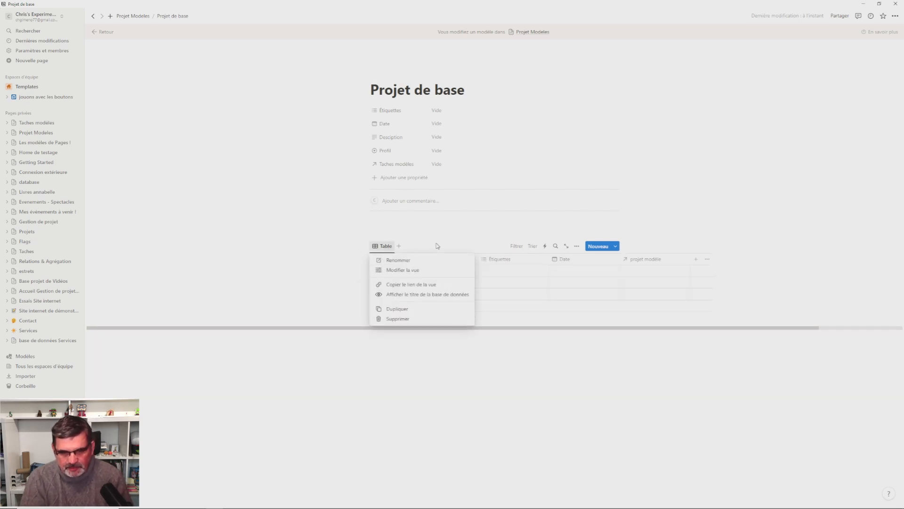
left_click(402, 270)
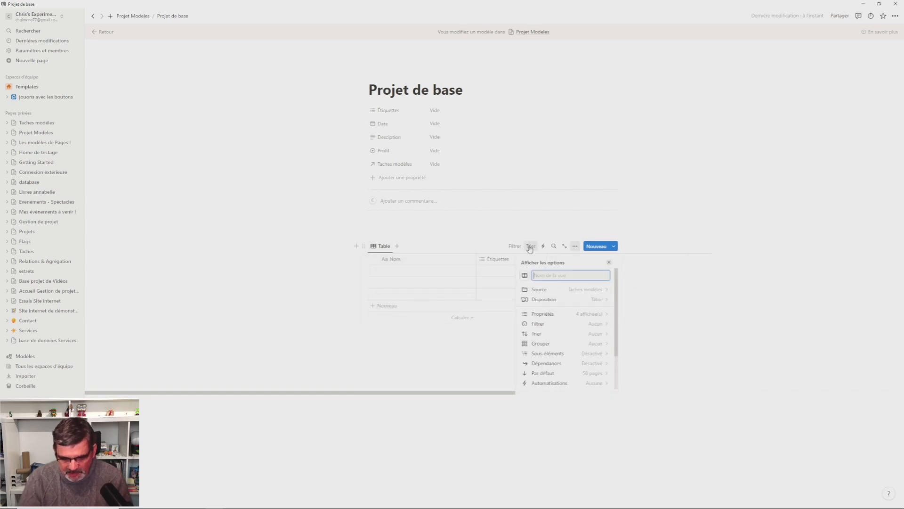
type("Taches")
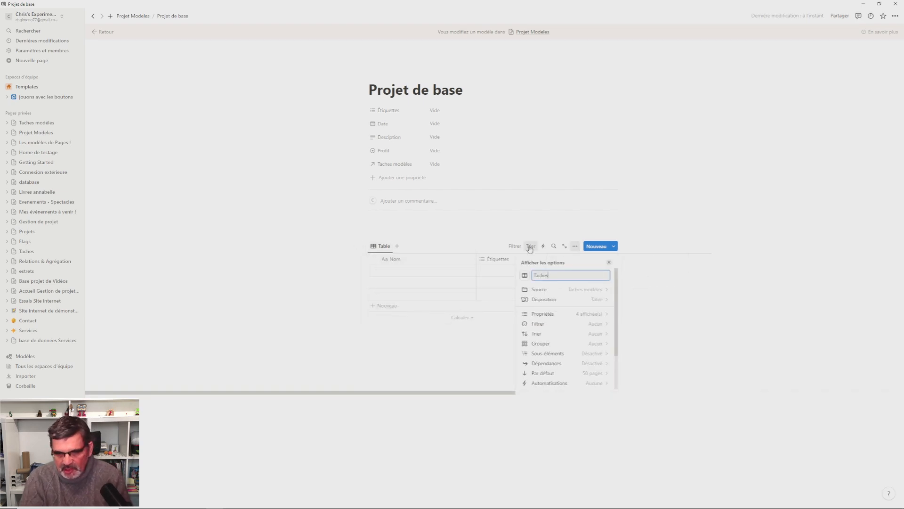
left_click(457, 355)
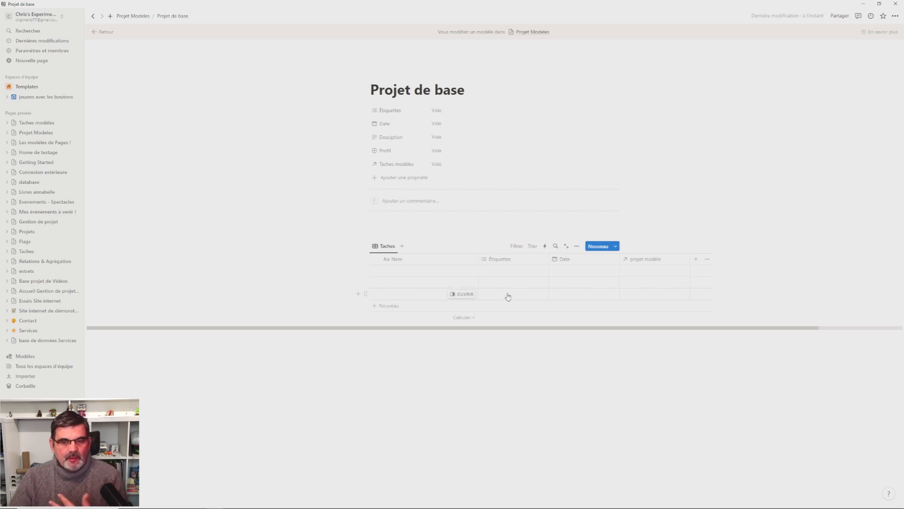
Filter the Taches view so that projet modèle contains Projet de base
left_click(519, 248)
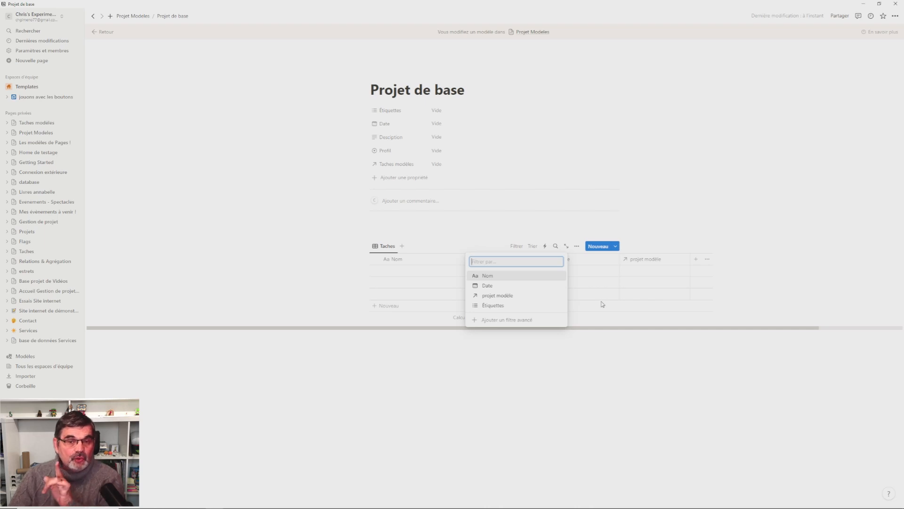
left_click(496, 296)
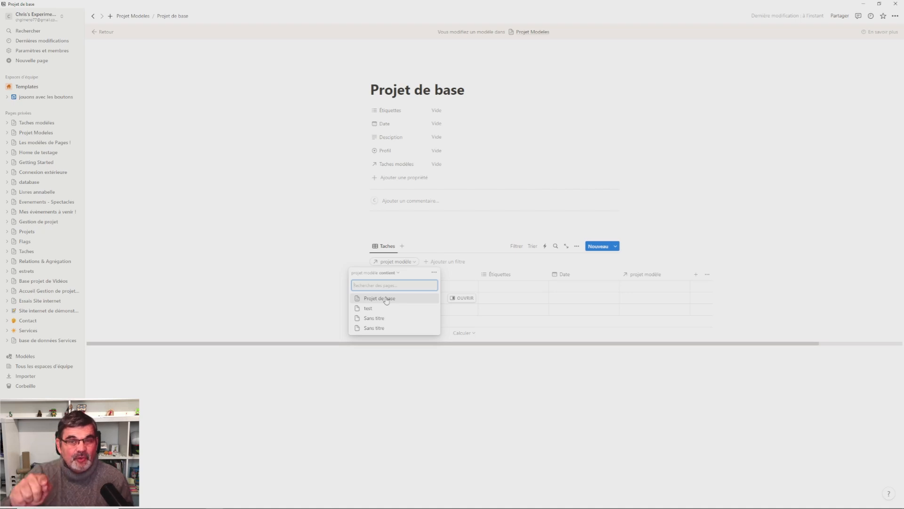
left_click(386, 298)
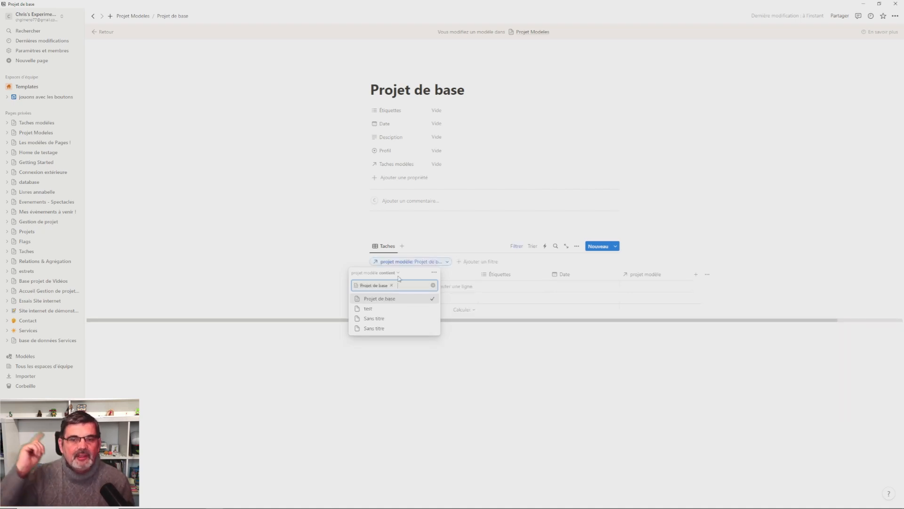
Close the projet modèle filter and hide the filter row of the Taches view
left_click(283, 201)
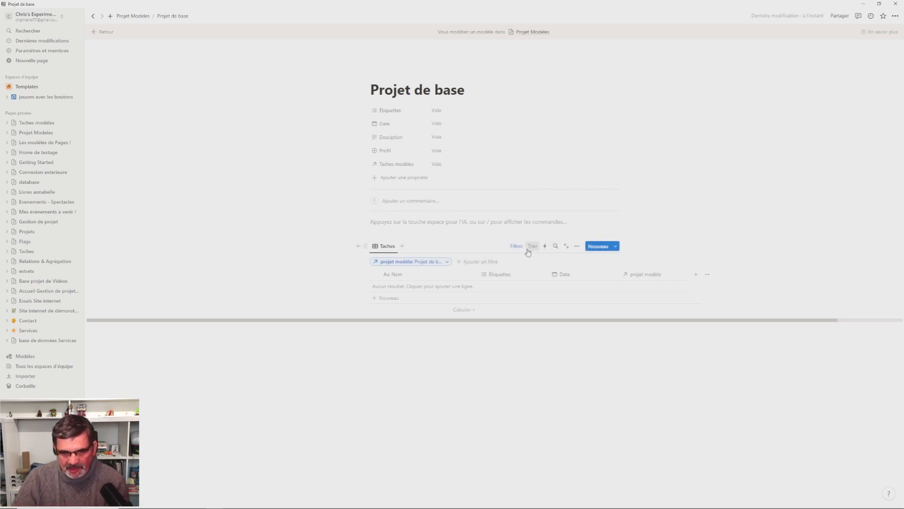
left_click(517, 247)
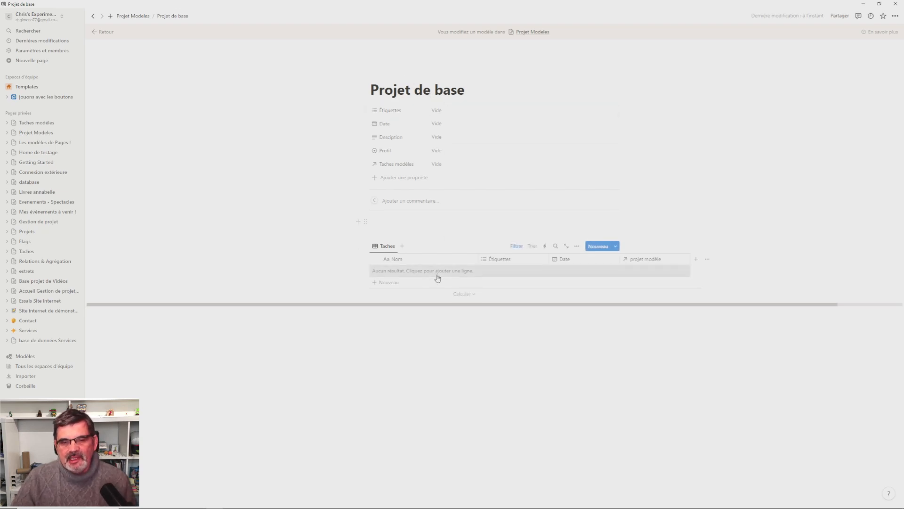
left_click(485, 332)
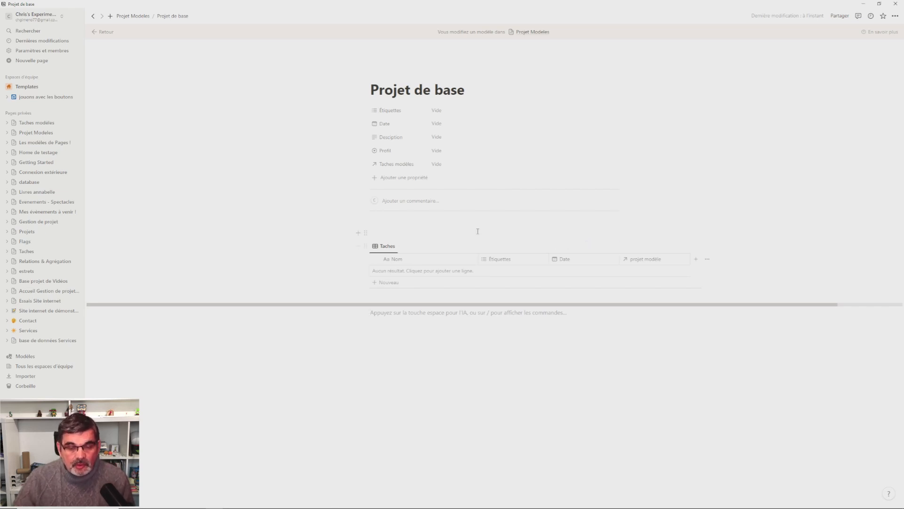
Set the template's Date property to the dynamic value Aujourd'hui (date de la duplication)
left_click(443, 125)
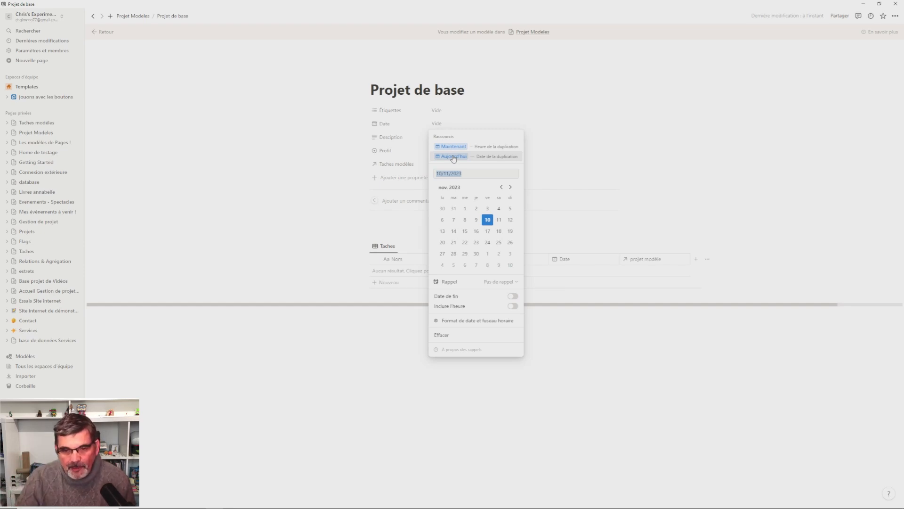
left_click(453, 157)
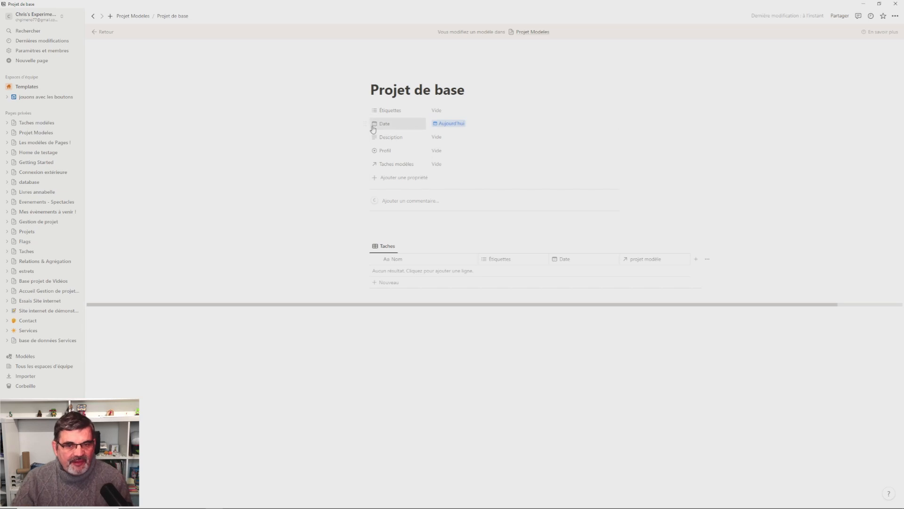
Add a new property of type Date to the Projet de base template
left_click(372, 179)
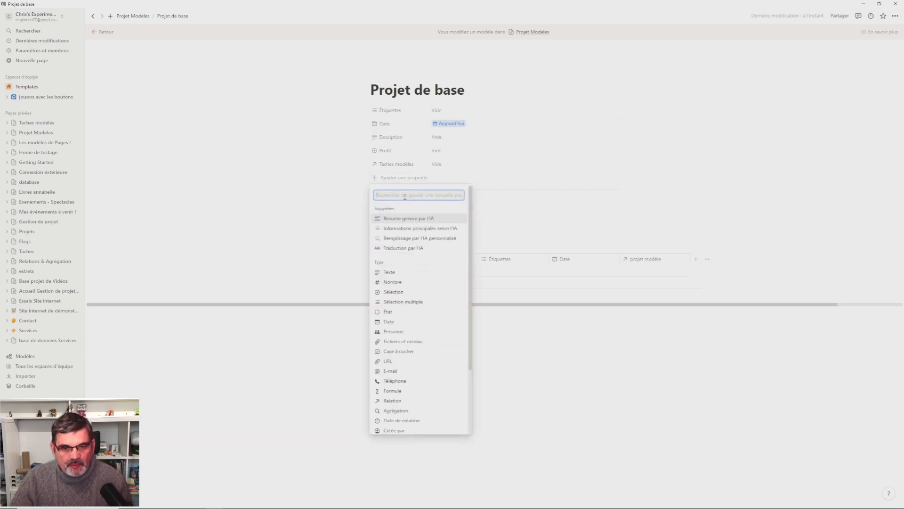
type("DAte et")
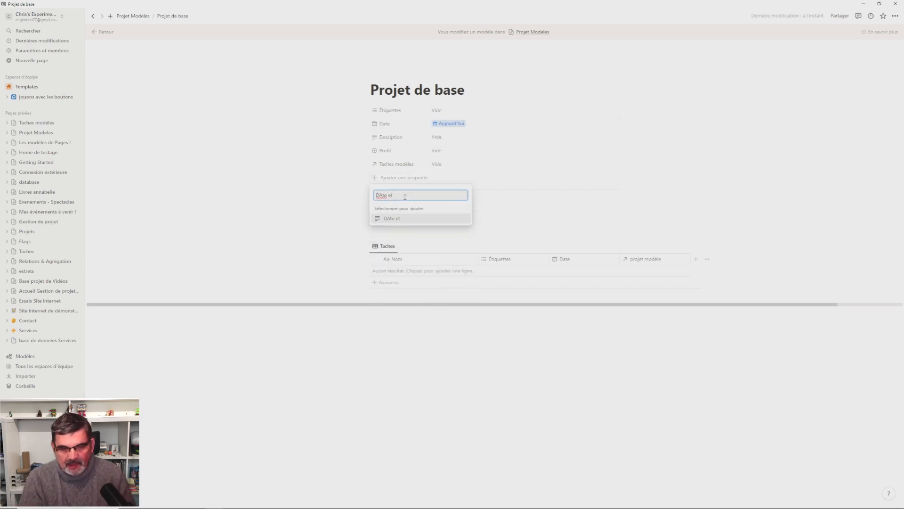
type(" heure")
left_click(383, 195)
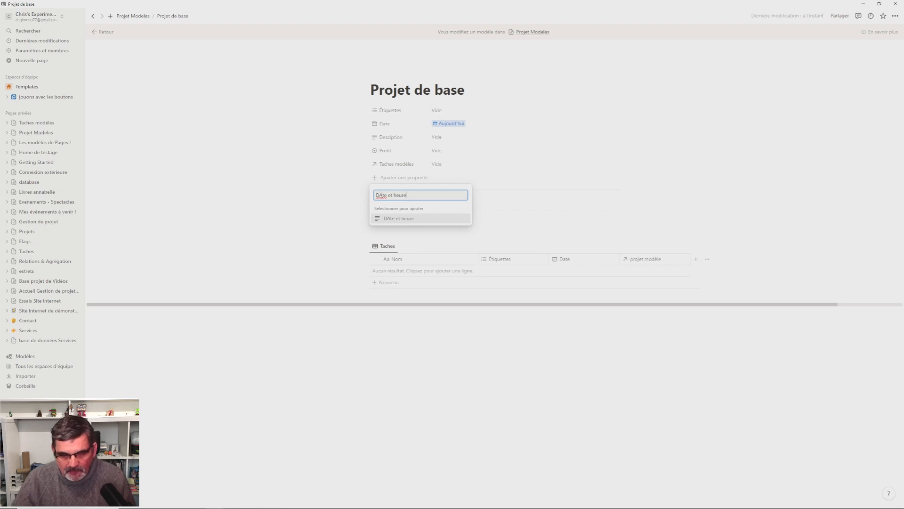
key("BackSpace")
type("a")
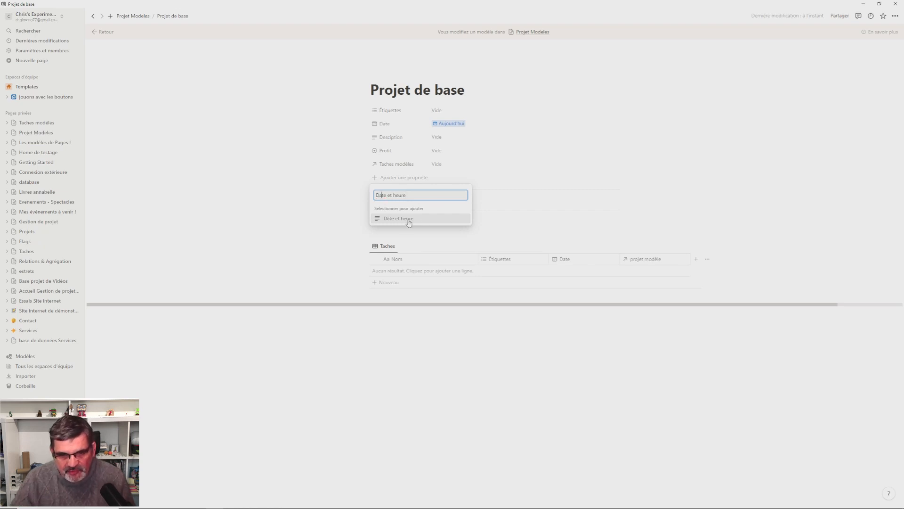
triple_click(409, 195)
type("date")
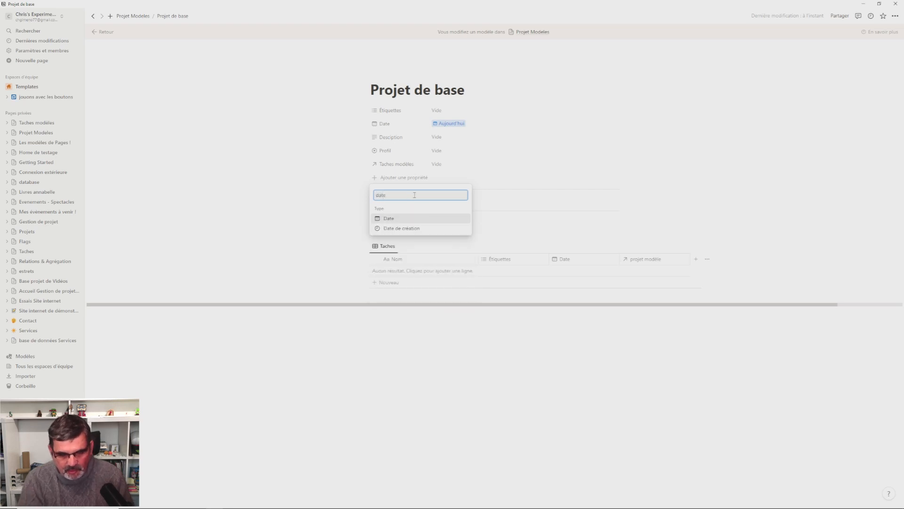
left_click(389, 219)
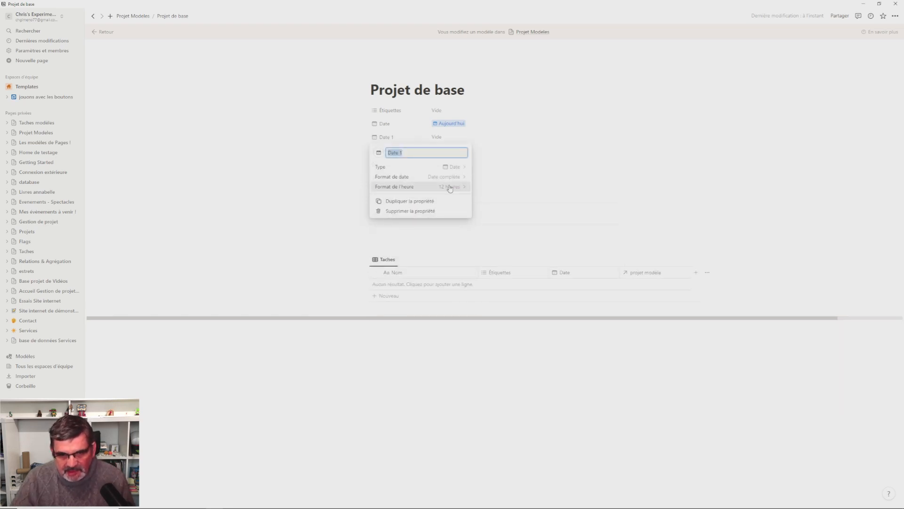
Set the new date property's time format to 24 heures and its date format to Jour/mois/année
left_click(424, 188)
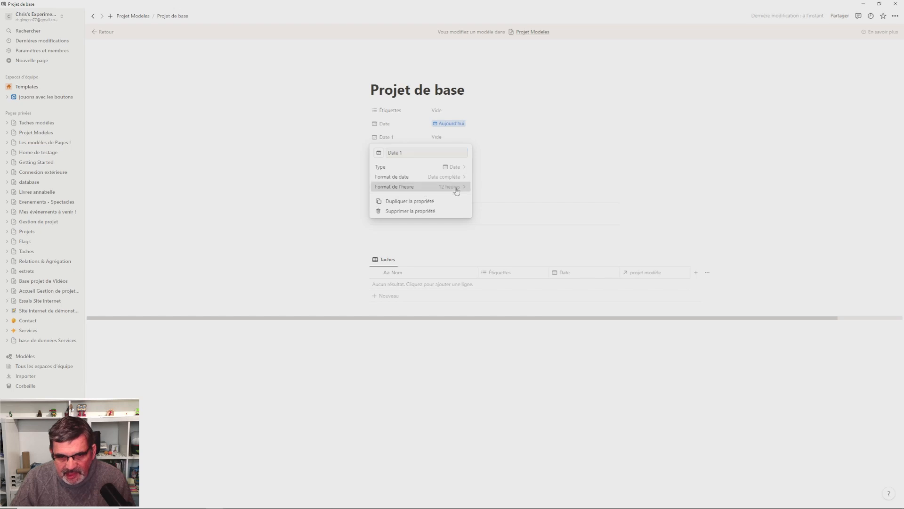
left_click(414, 208)
left_click(457, 178)
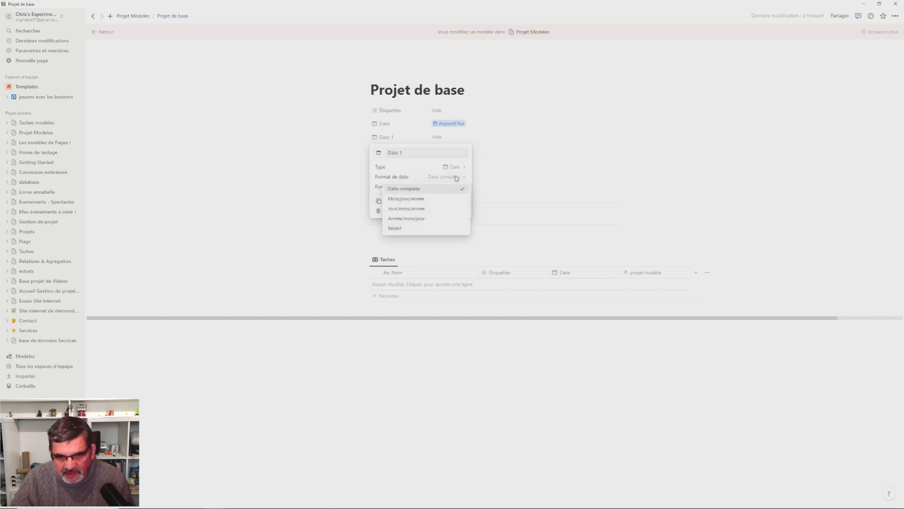
left_click(431, 209)
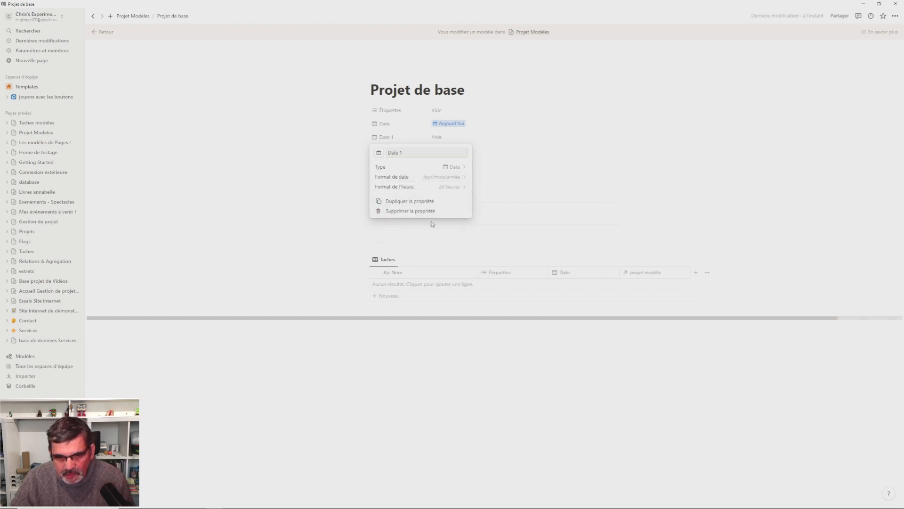
Rename the new date property "Date et heure" and set its value to the dynamic Maintenant (heure de la duplication)
left_click(415, 154)
key("BackSpace")
type("et heure")
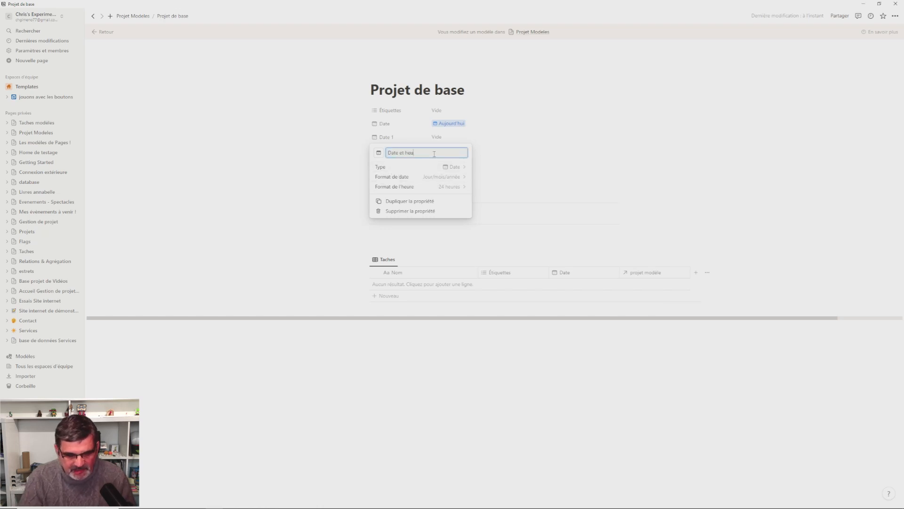
left_click(317, 178)
left_click(451, 137)
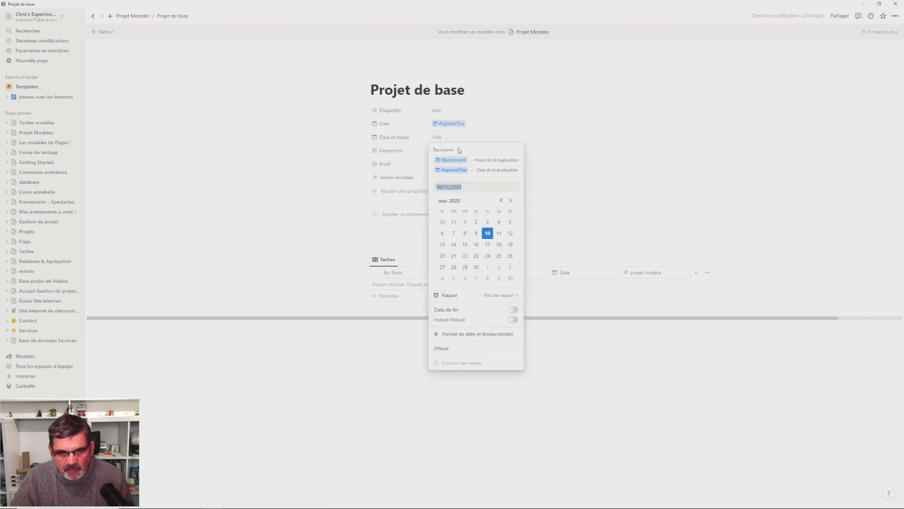
left_click(450, 160)
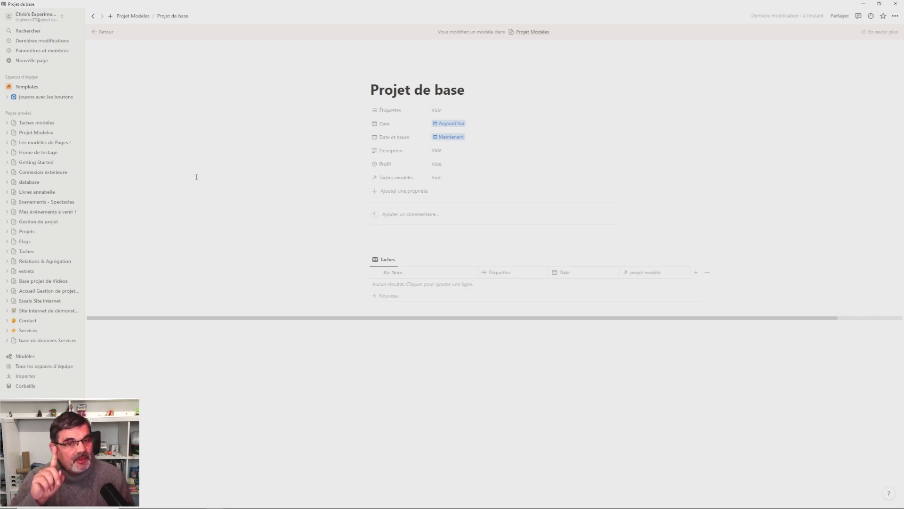
left_click(393, 236)
type("@")
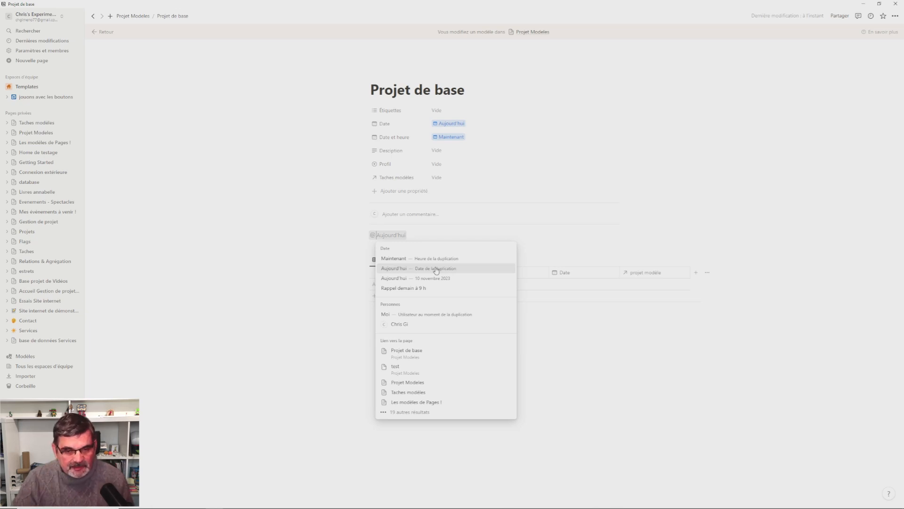
left_click(400, 259)
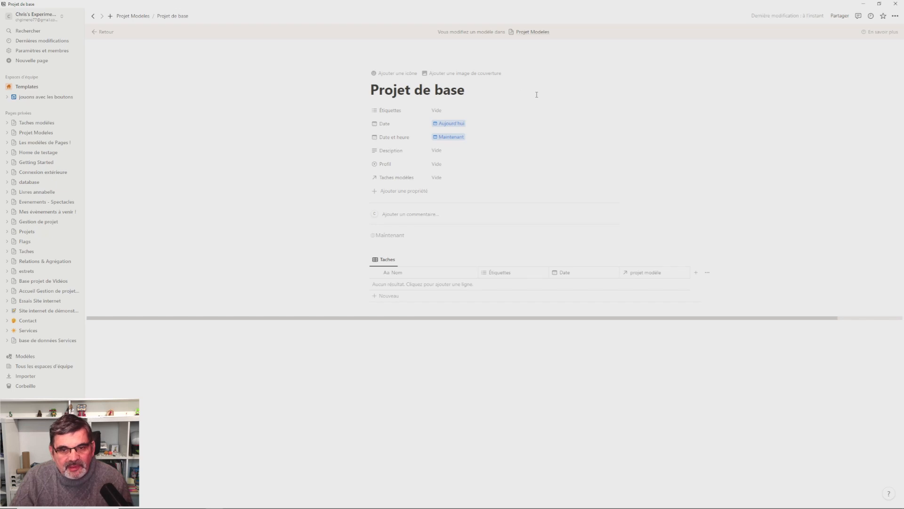
left_click(536, 95)
type("{")
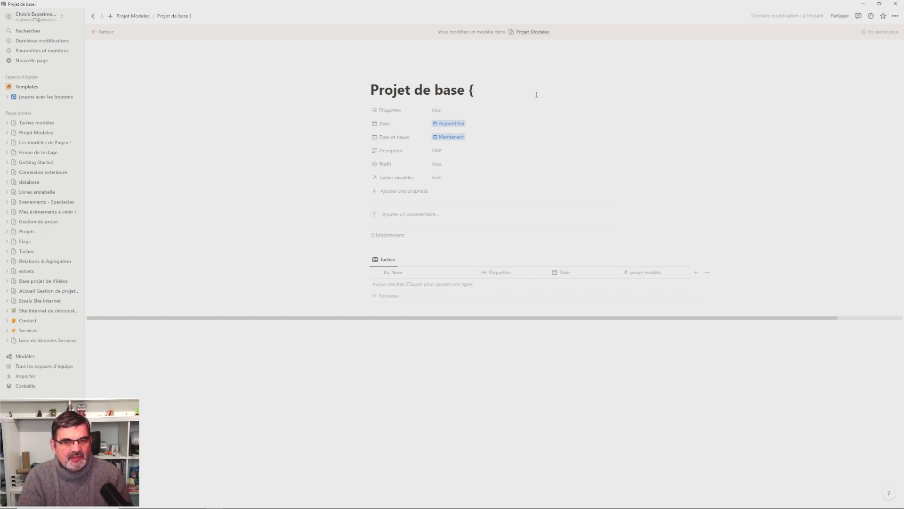
key("BackSpace")
type("@")
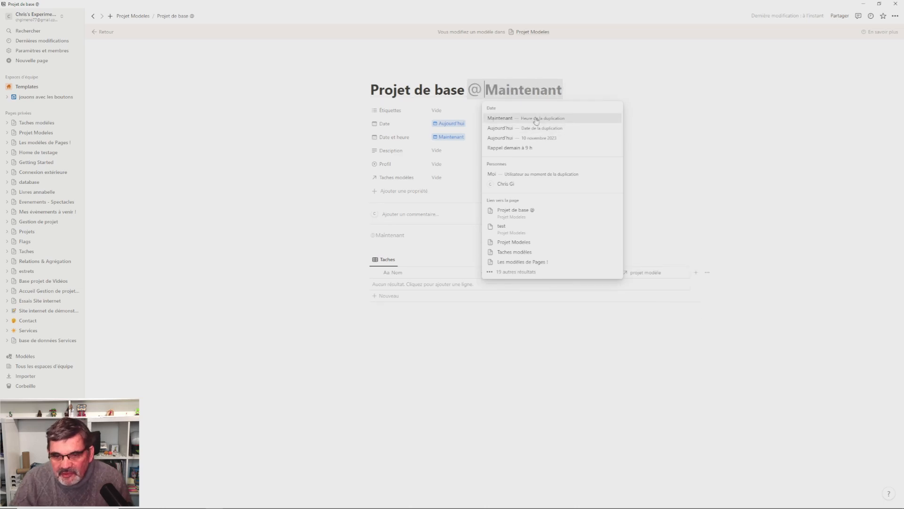
left_click(536, 117)
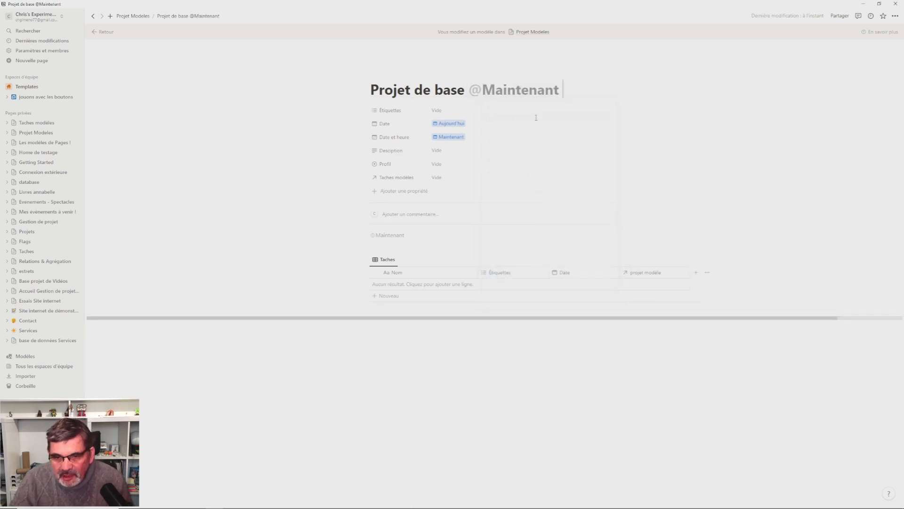
left_click(401, 245)
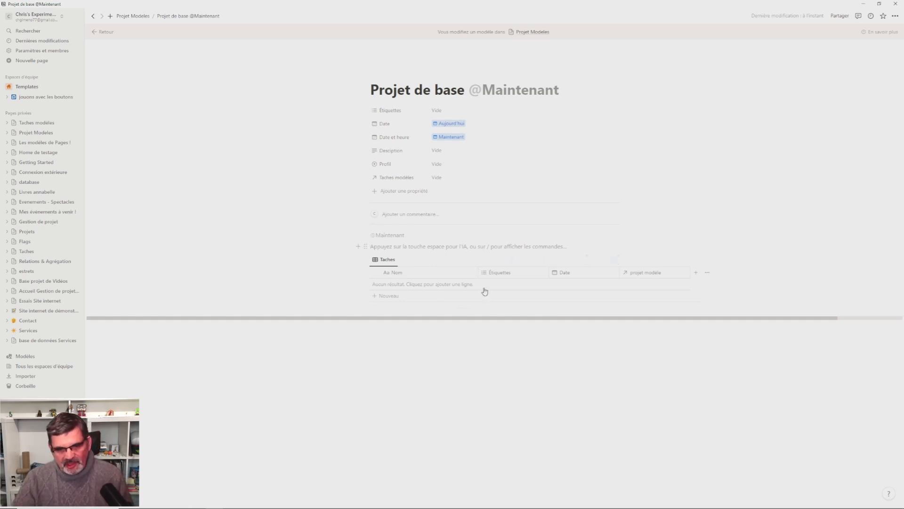
left_click(480, 336)
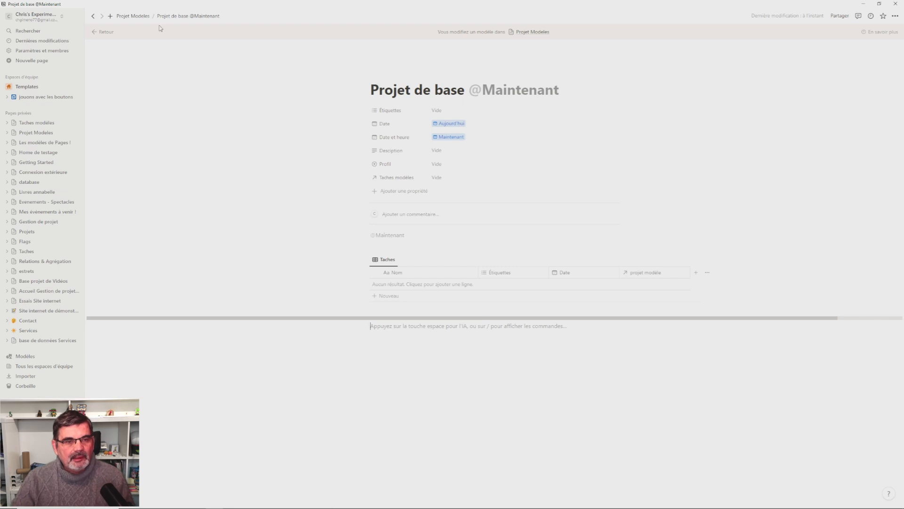
Return to the Projet Modeles database and add a new project named "autre test"
left_click(132, 16)
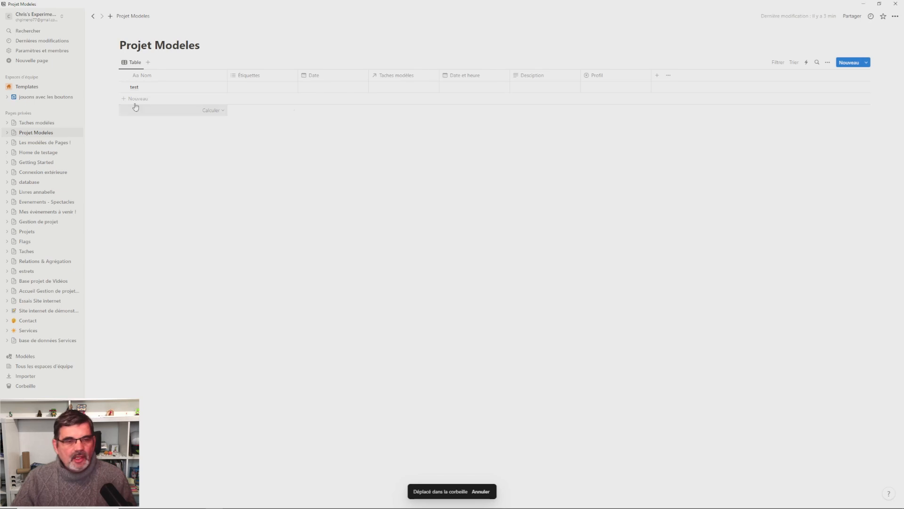
left_click(135, 100)
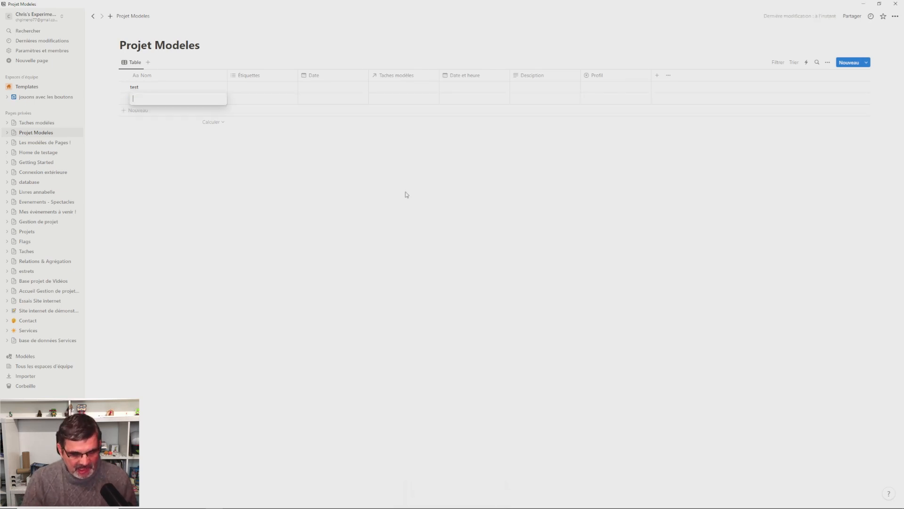
type("autre test")
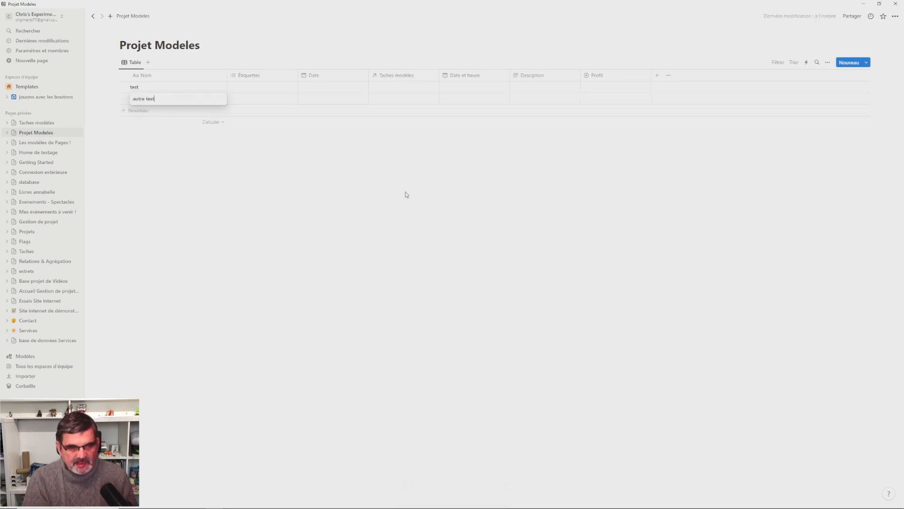
key("Return")
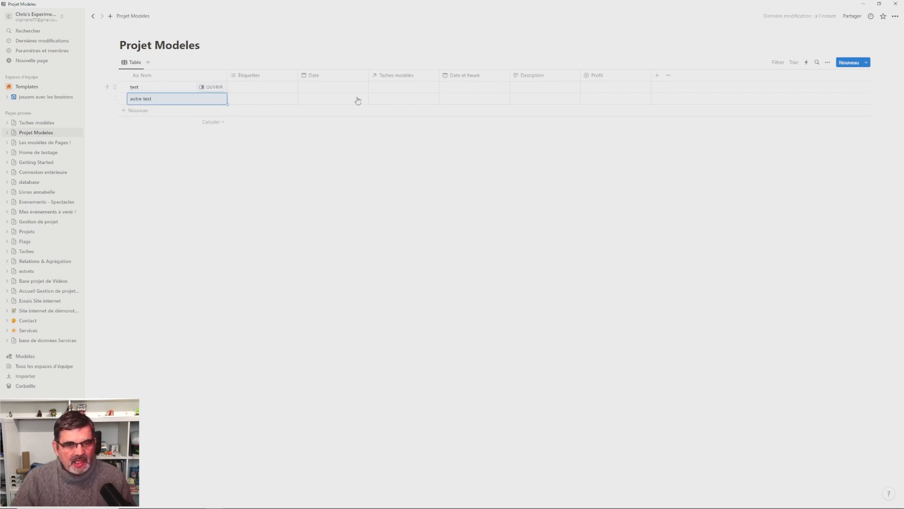
left_click(202, 100)
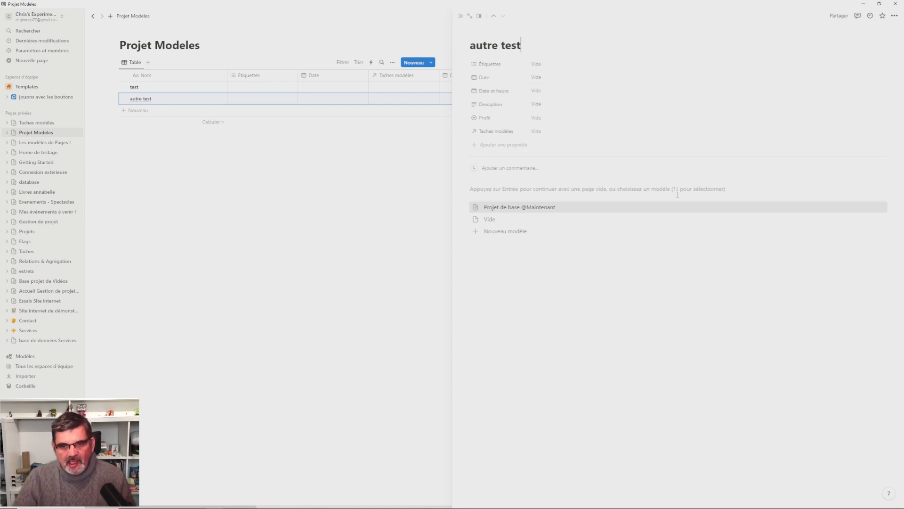
key("Down")
key("Up")
key("Down")
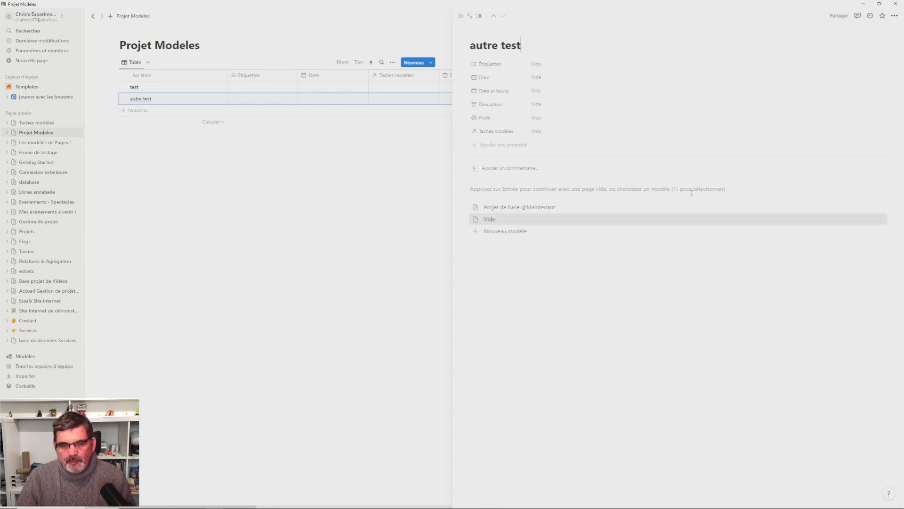
key("Up")
key("Down")
key("Up")
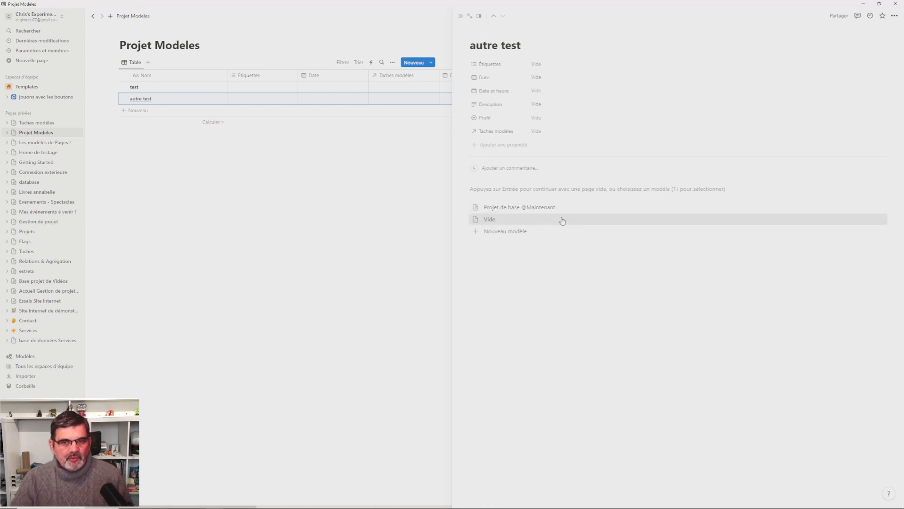
left_click(518, 207)
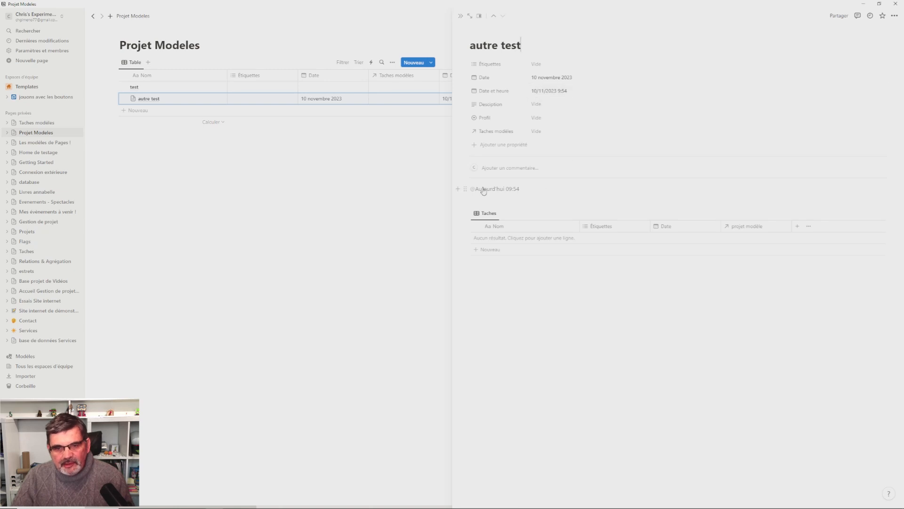
Add a task named "mes taches" in the Taches view of the autre test page
mouse_move(494, 189)
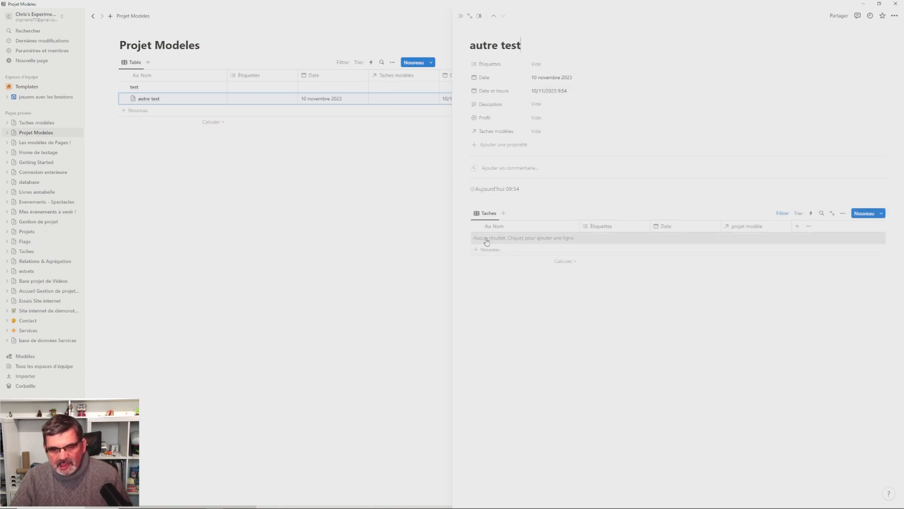
left_click(514, 239)
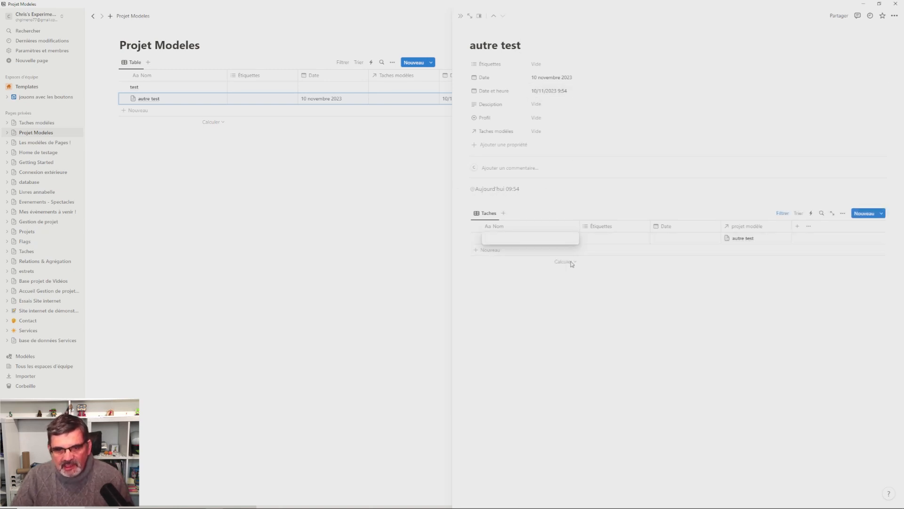
type("mes taches")
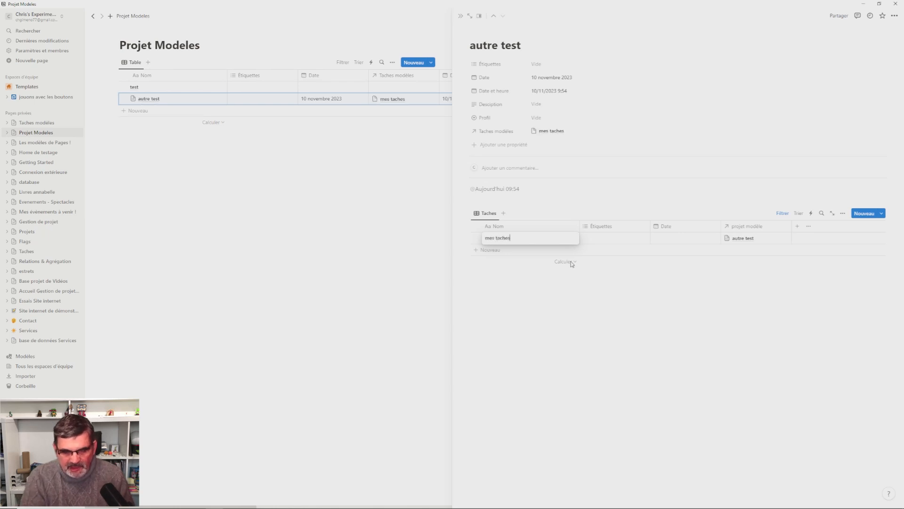
Check the system clock's date and time against the date properties on the autre test page
left_click(571, 263)
left_click(689, 298)
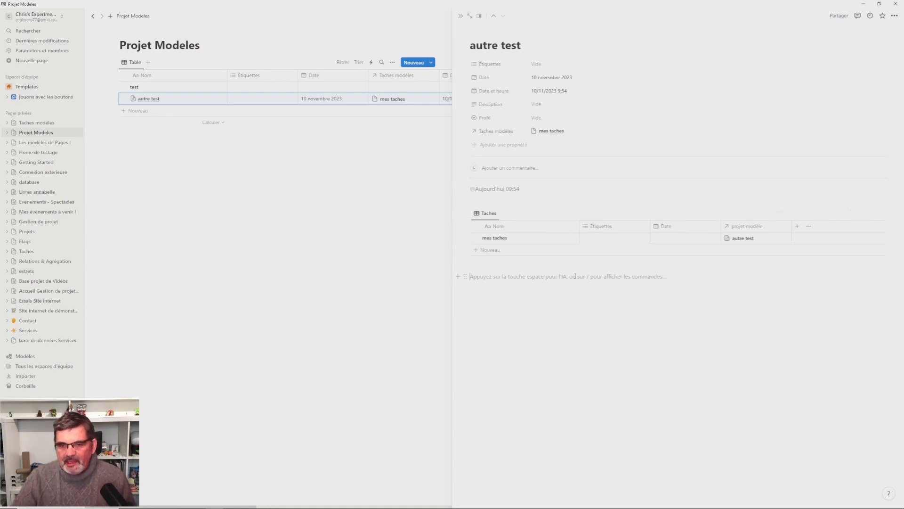
mouse_move(627, 502)
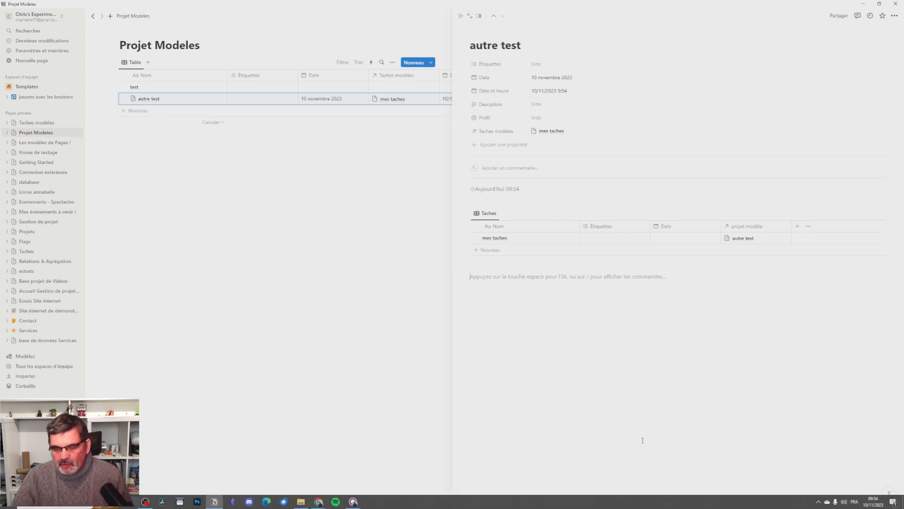
left_click(874, 502)
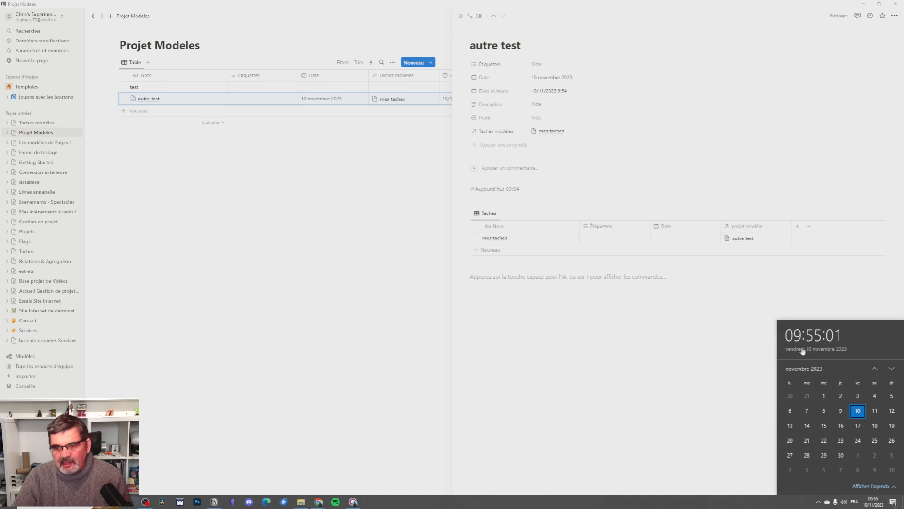
left_click(600, 350)
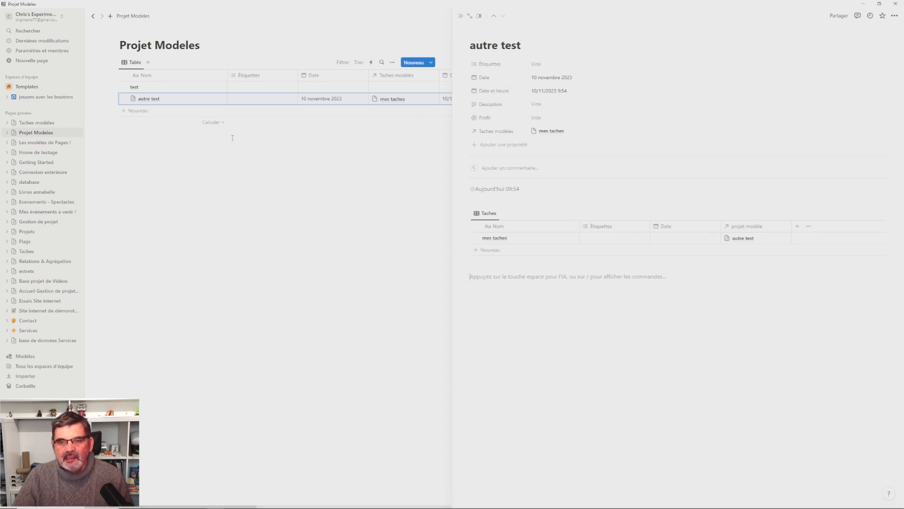
left_click(143, 111)
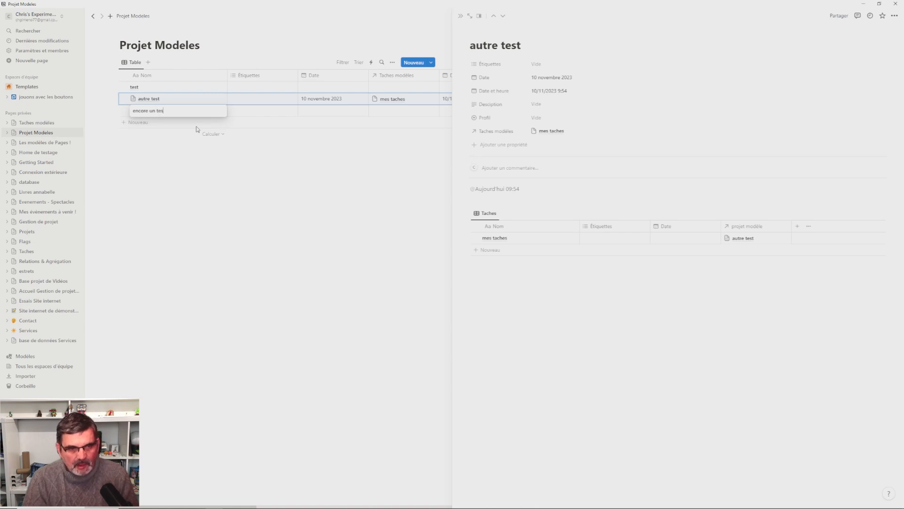
key("Return")
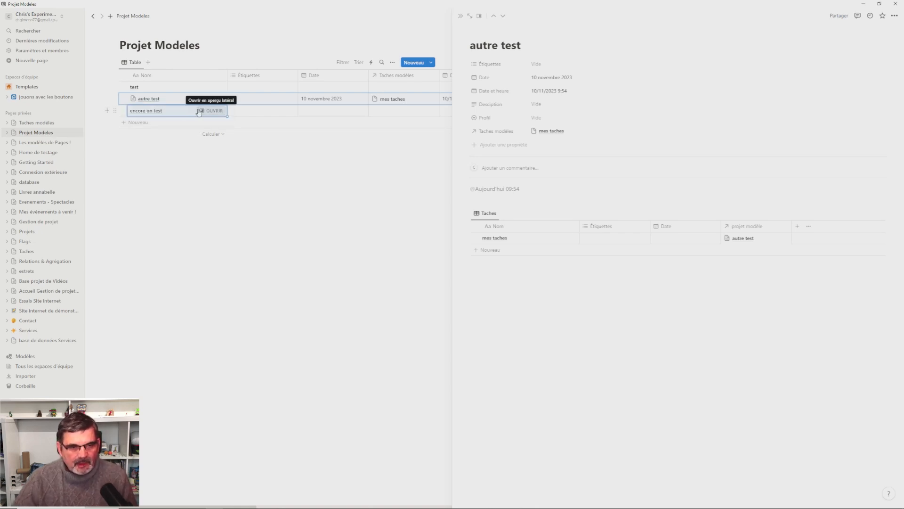
left_click(203, 112)
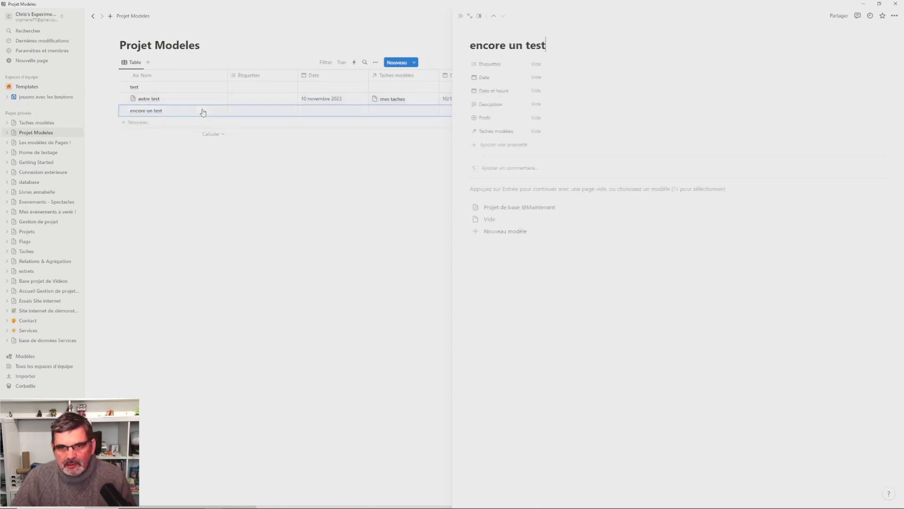
key("Down")
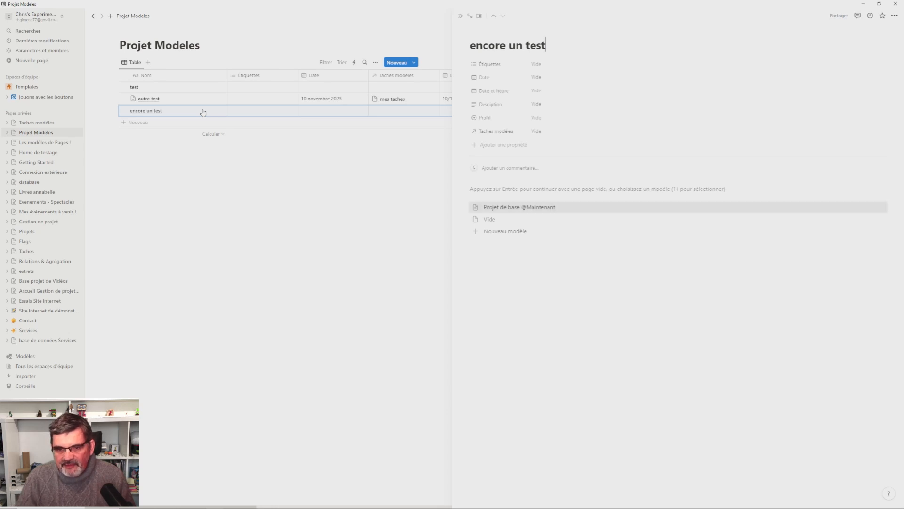
key("Return")
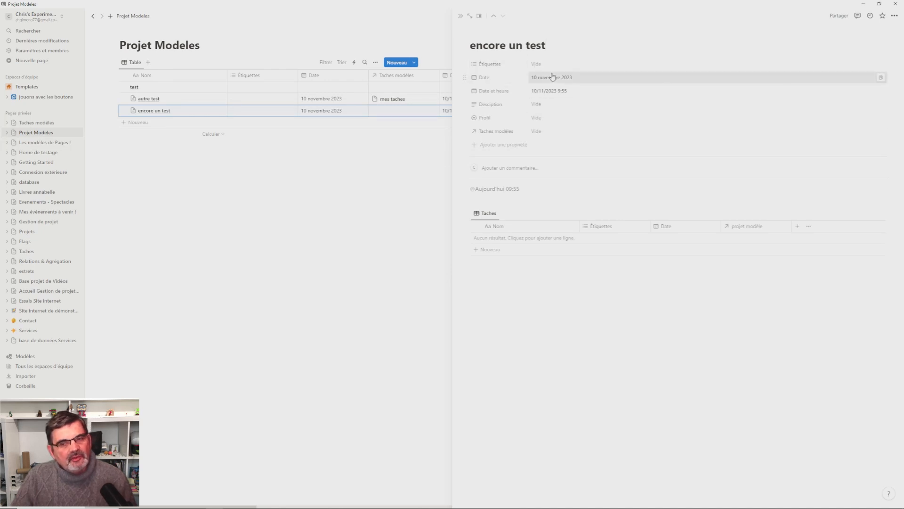
left_click(413, 155)
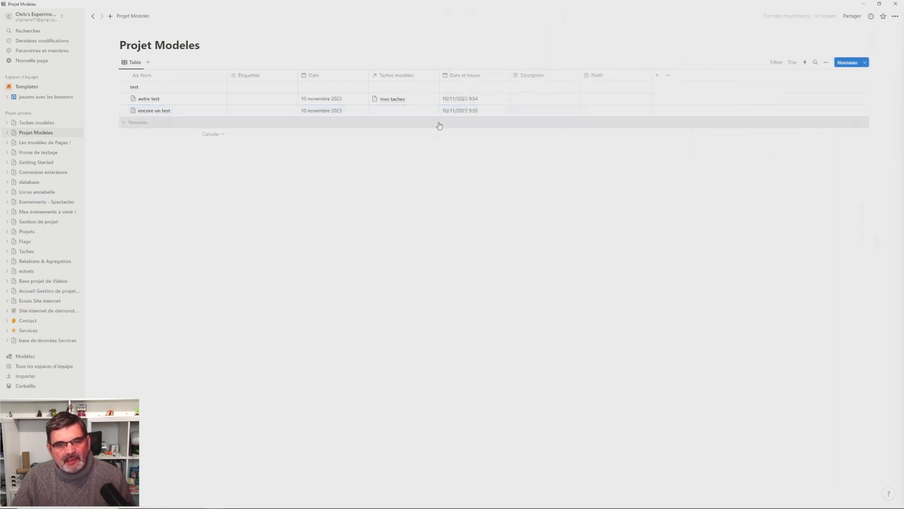
left_click(866, 64)
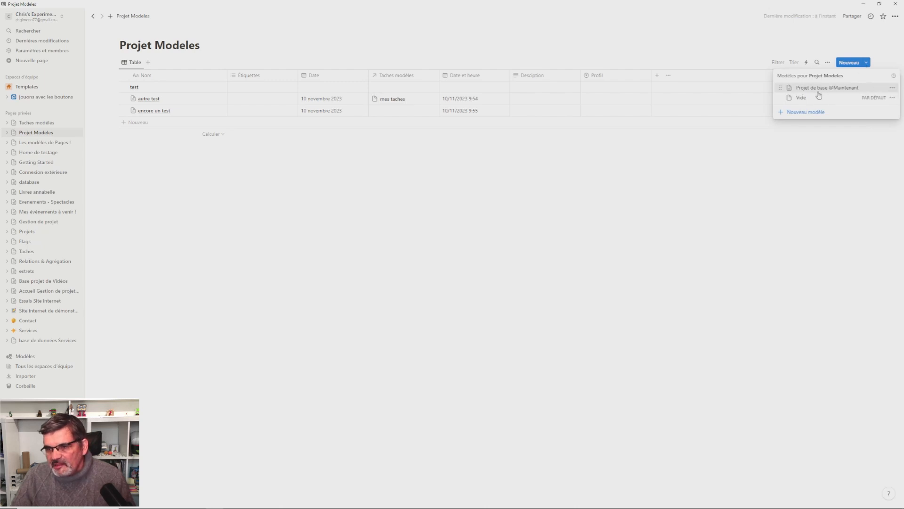
left_click(892, 88)
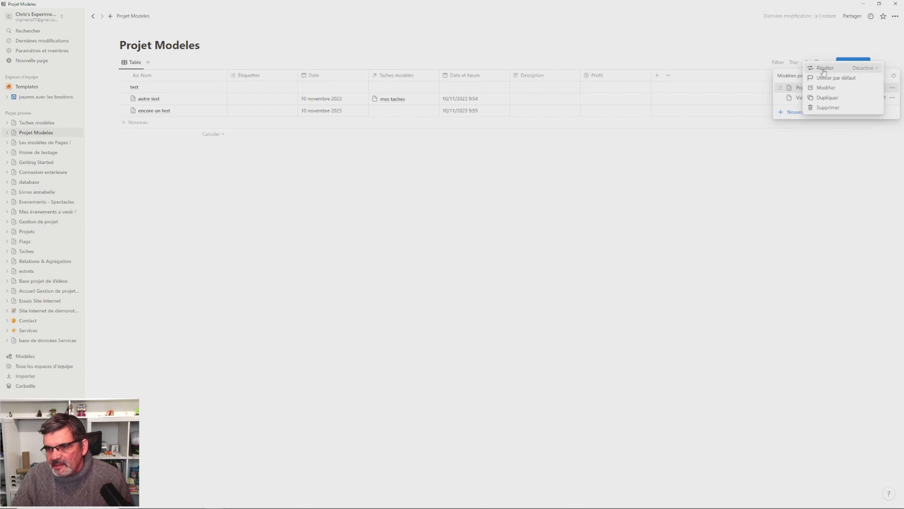
left_click(864, 69)
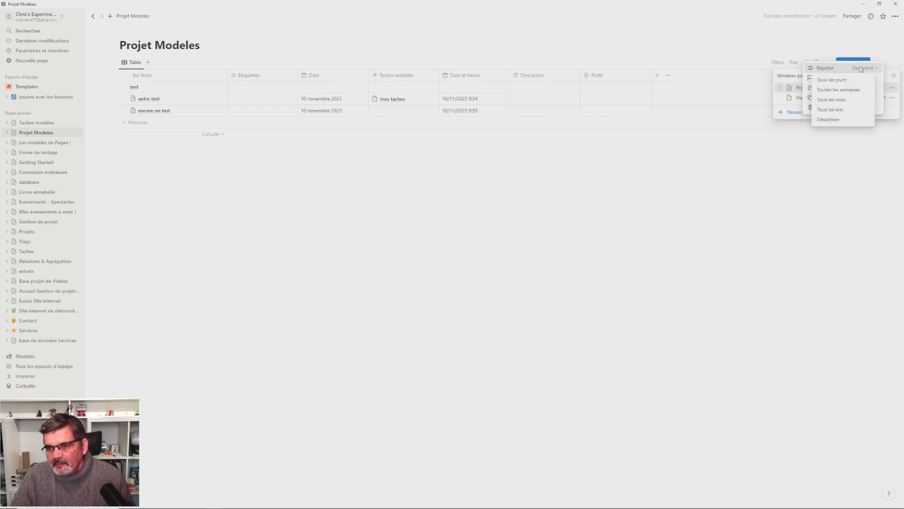
left_click(831, 80)
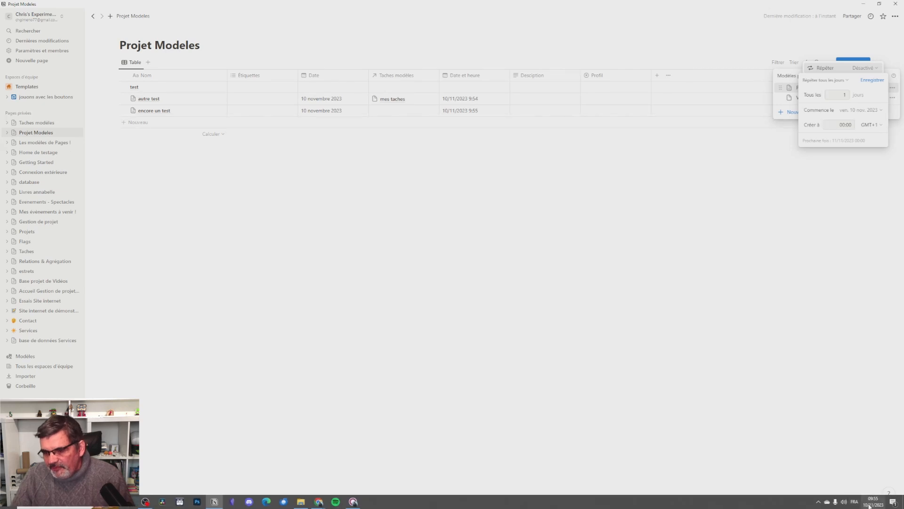
mouse_move(875, 505)
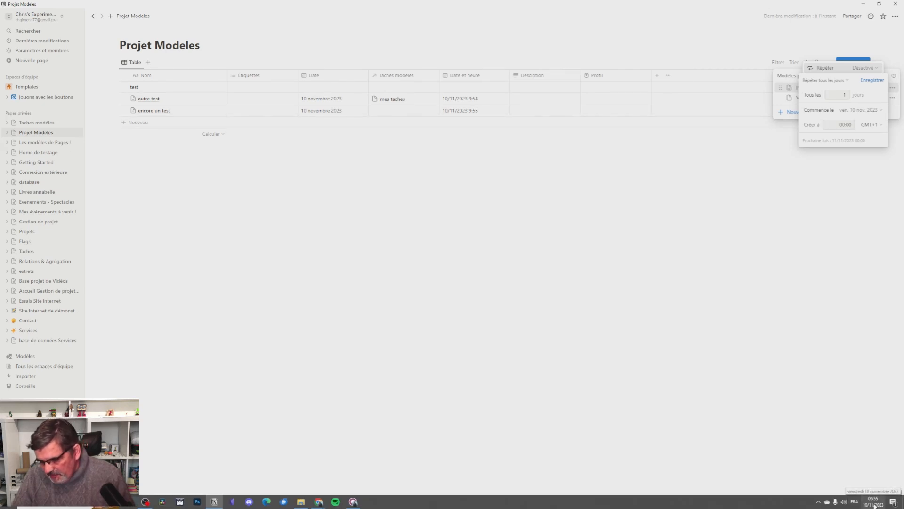
left_click(843, 124)
key("BackSpace")
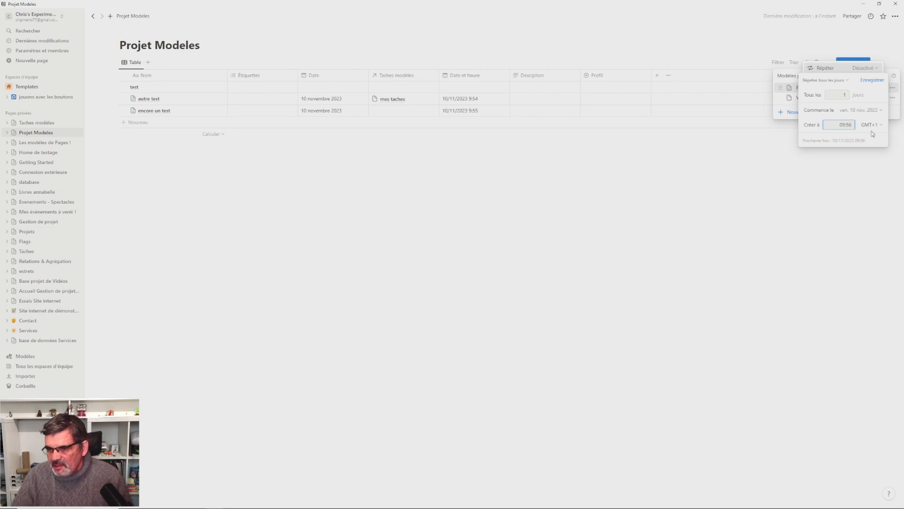
left_click(872, 80)
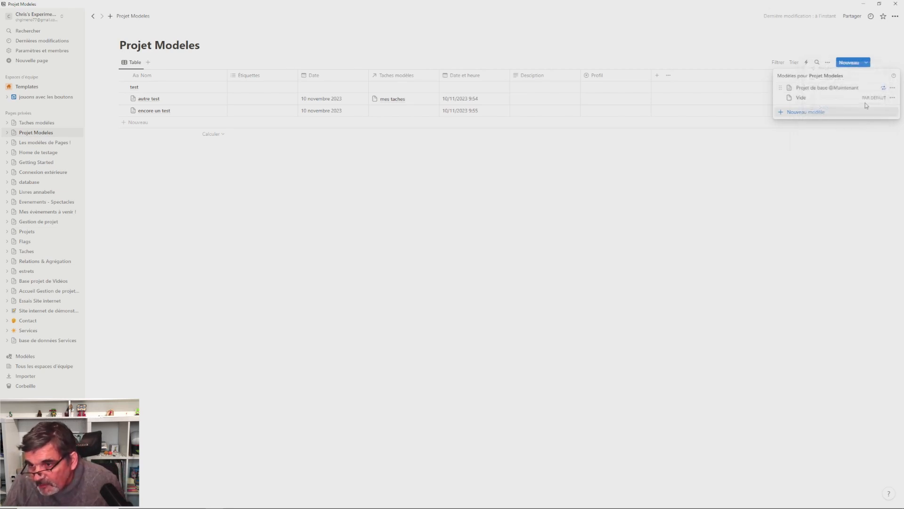
left_click(389, 180)
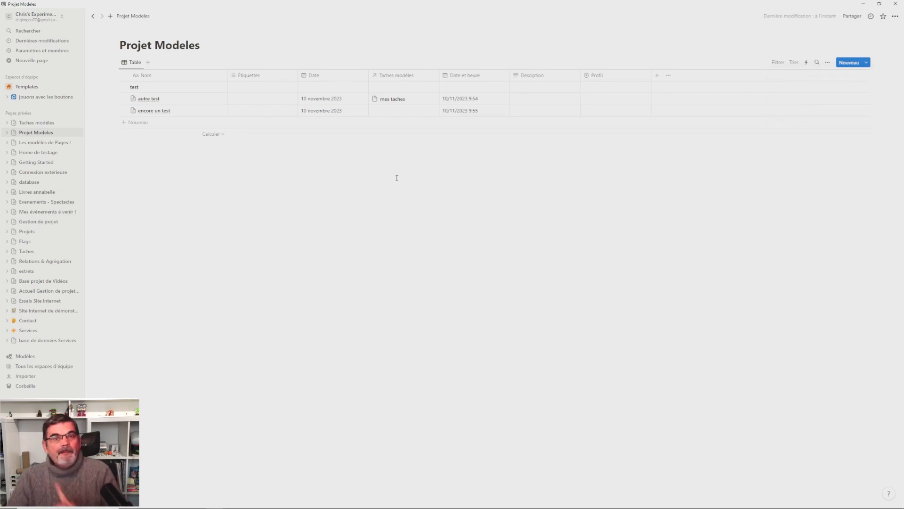
Examine the title and dates of the project generated by the repeating template, and review the database's template list
mouse_move(728, 506)
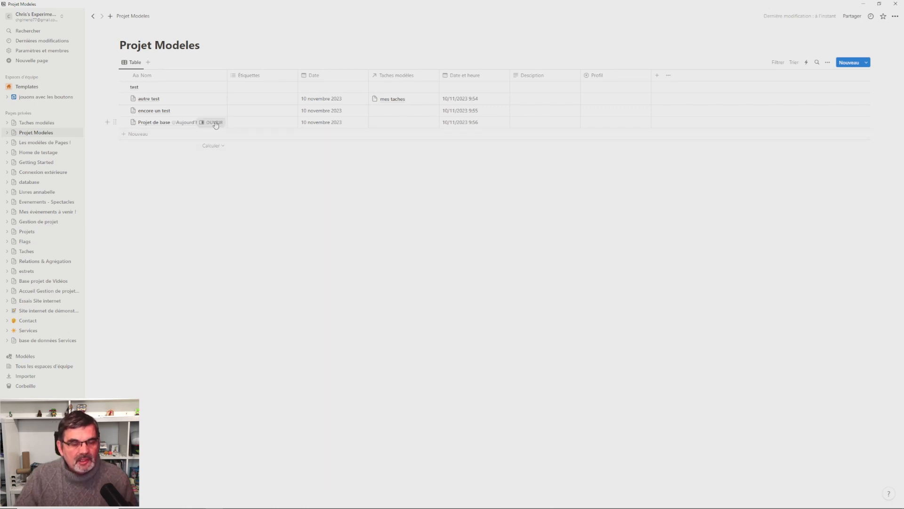
left_click(202, 122)
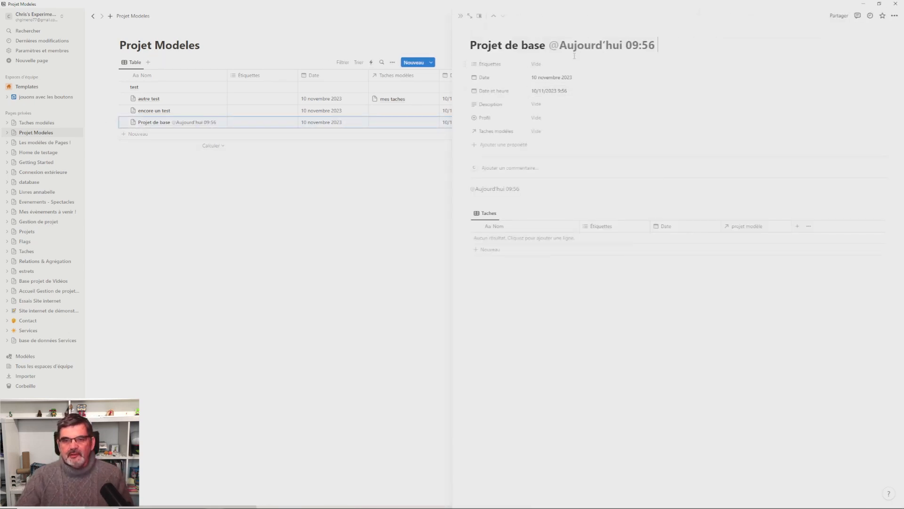
left_click(653, 48)
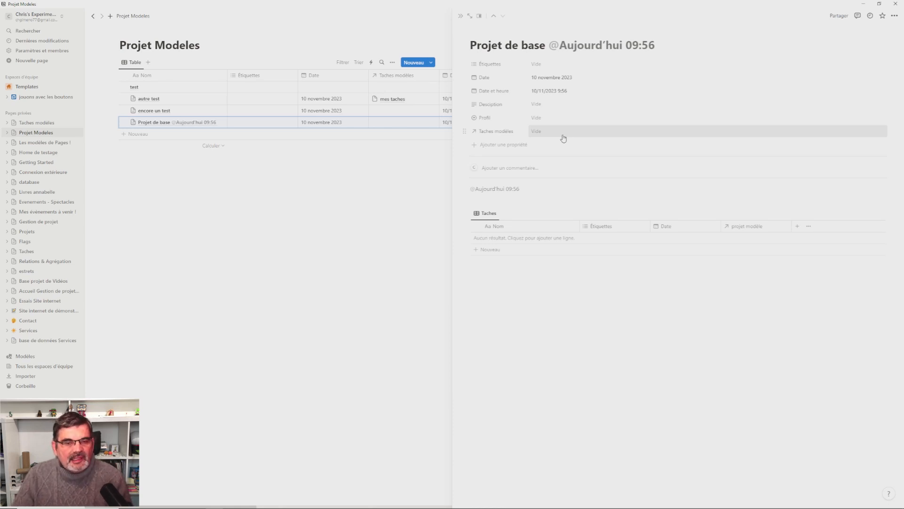
left_click(397, 169)
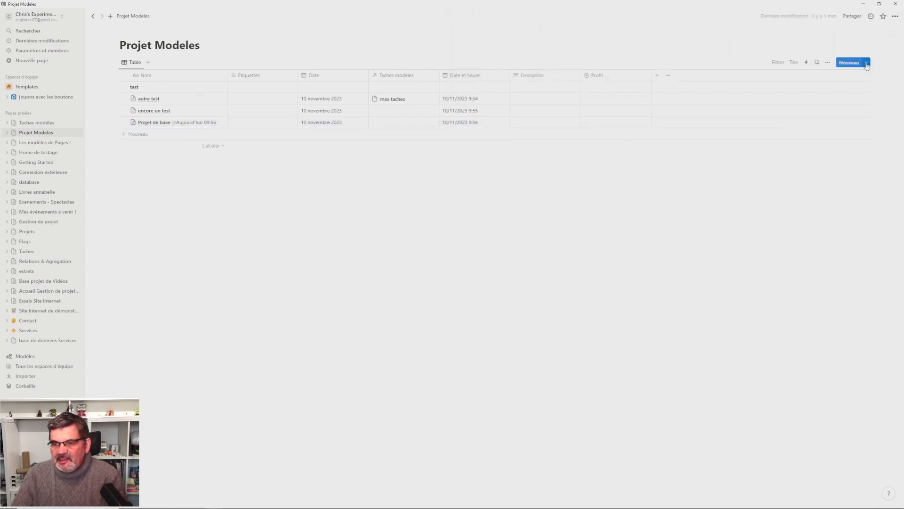
left_click(867, 62)
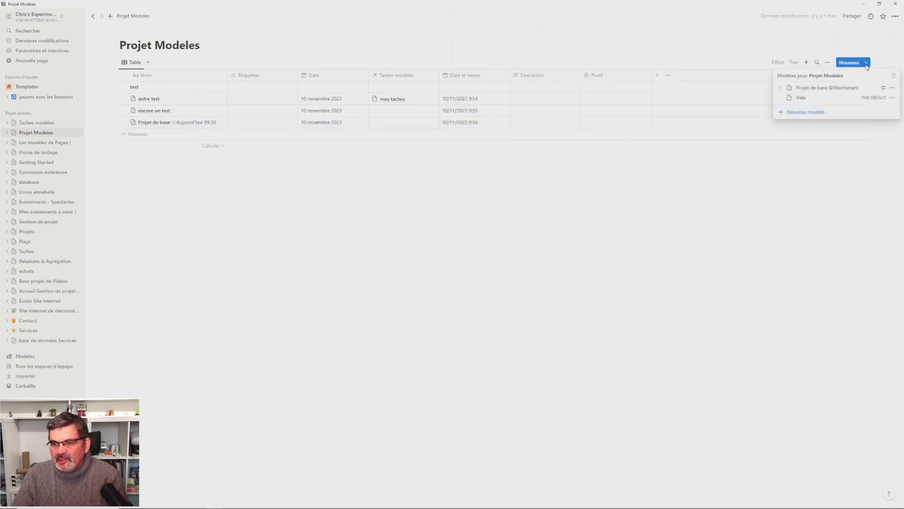
left_click(426, 220)
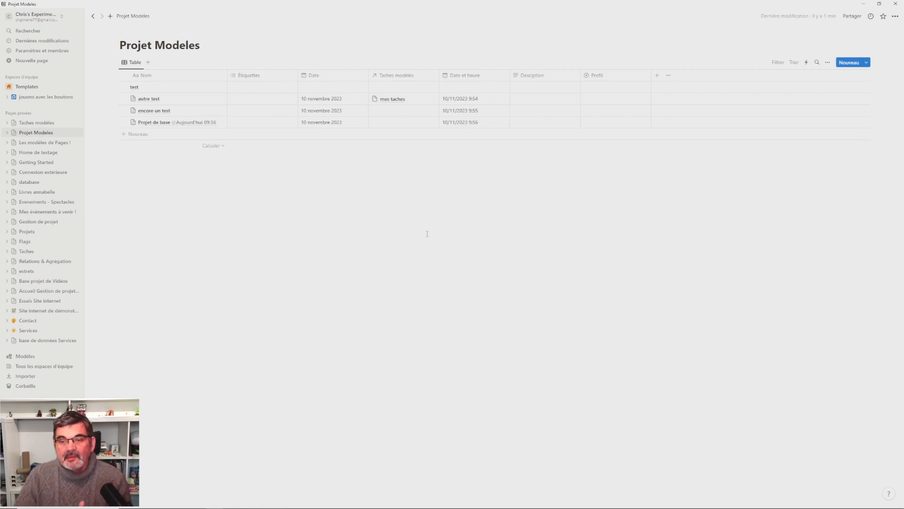
left_click(866, 64)
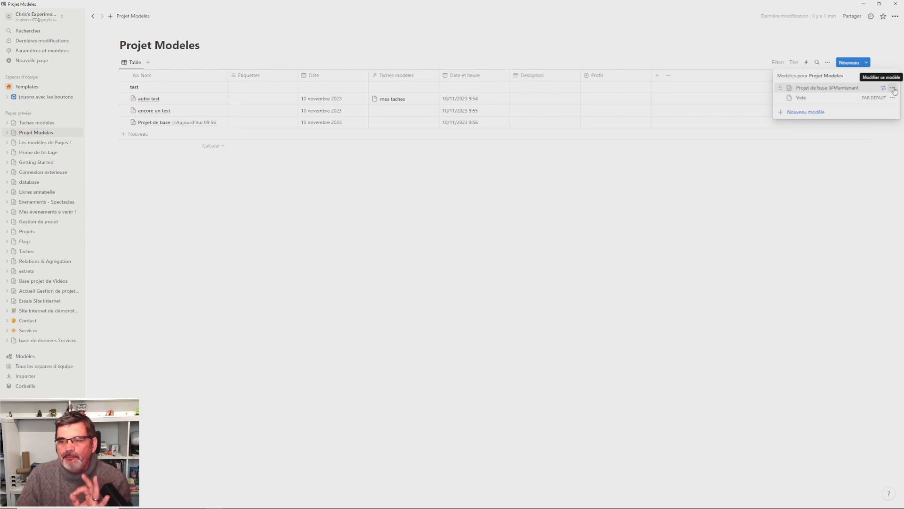
left_click(893, 88)
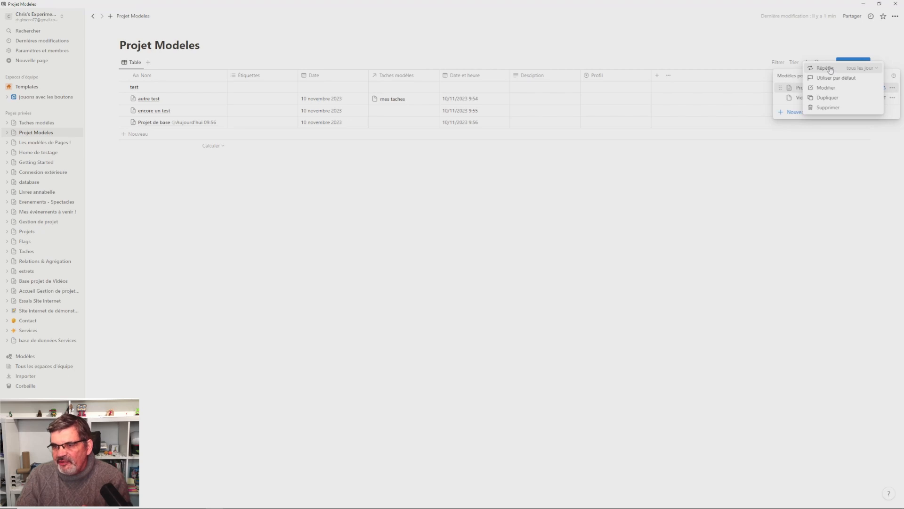
left_click(832, 89)
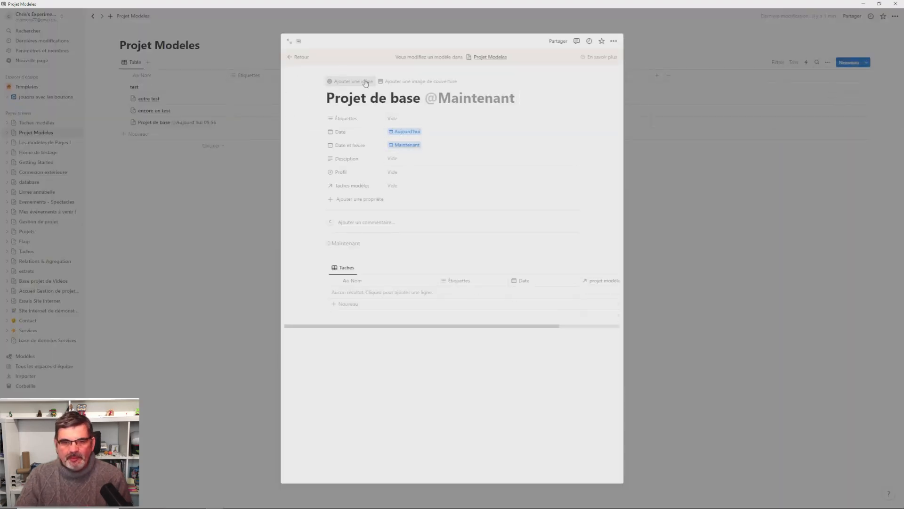
left_click(289, 41)
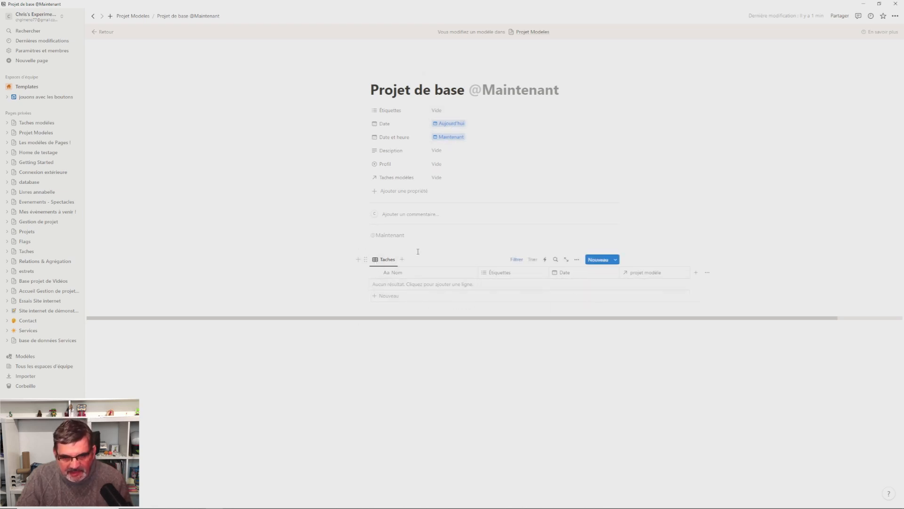
left_click(392, 248)
key("Return")
key("Return")
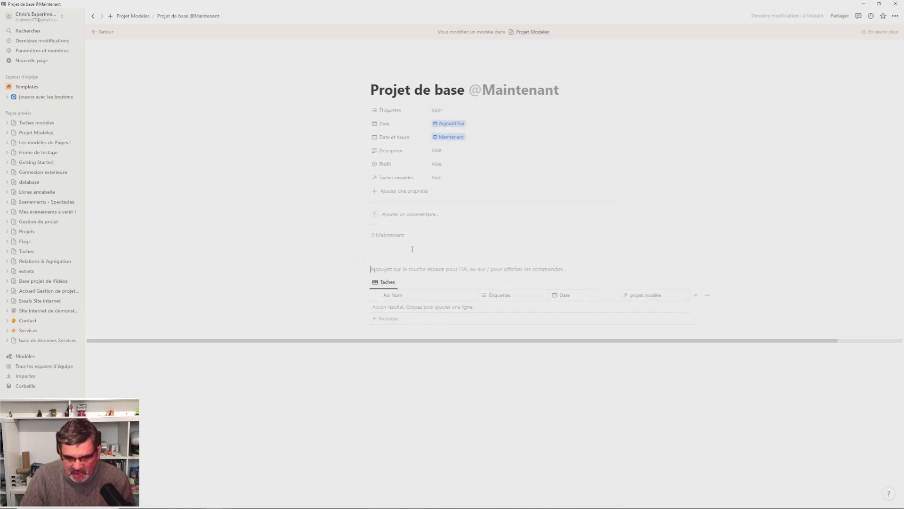
key("Up")
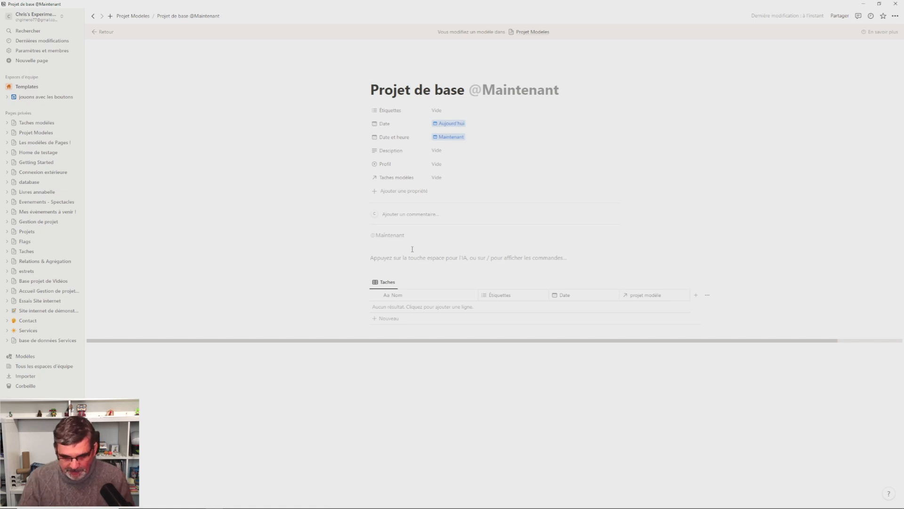
type("/bu")
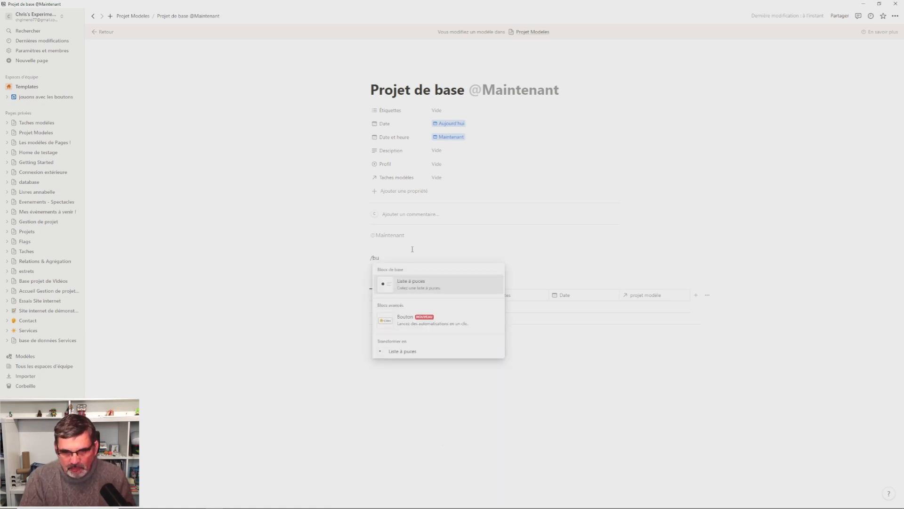
left_click(408, 324)
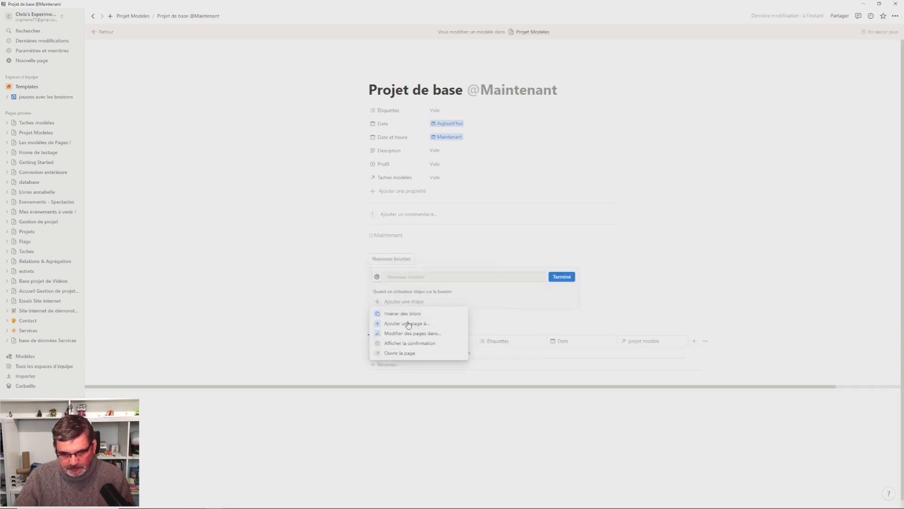
Name the new button "Nouvelle vidéo"
left_click(403, 276)
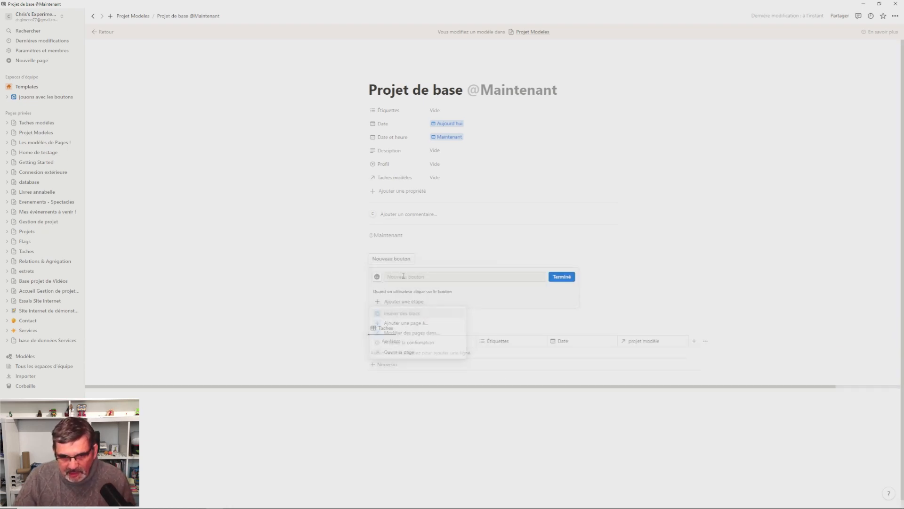
type("Nou")
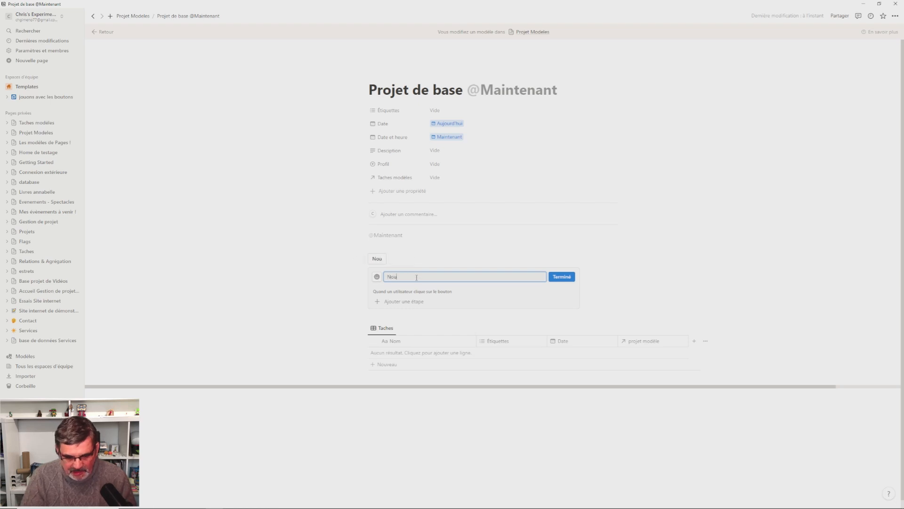
type("velle vidéo")
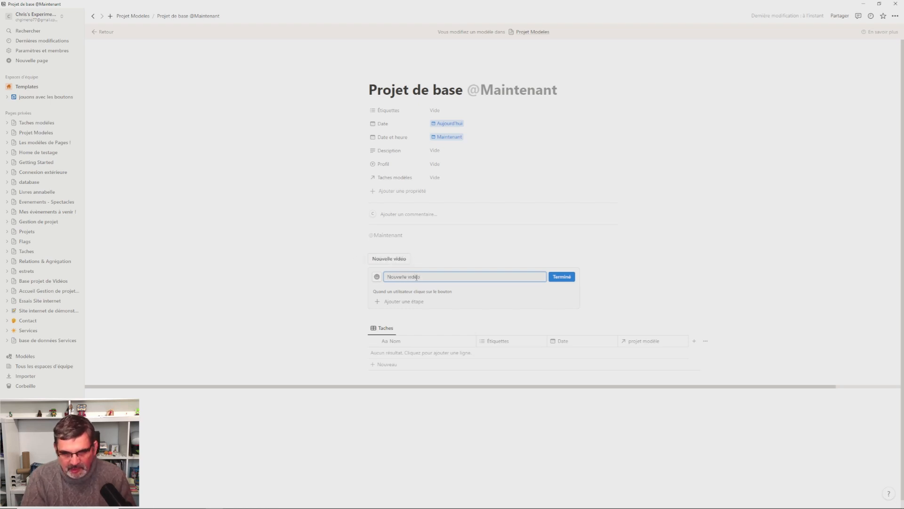
Add a button action that adds a page to the Taches modèles database with the Nom "Vidéo"
left_click(378, 302)
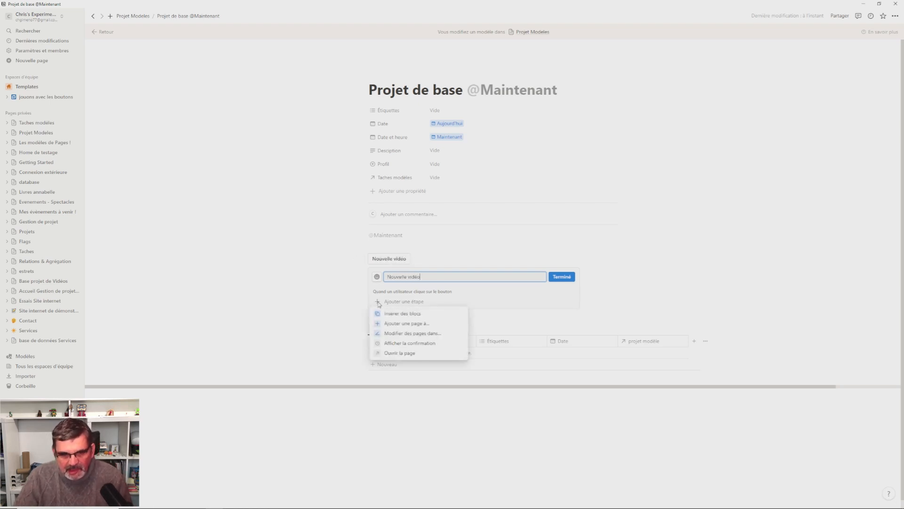
left_click(418, 324)
left_click(474, 305)
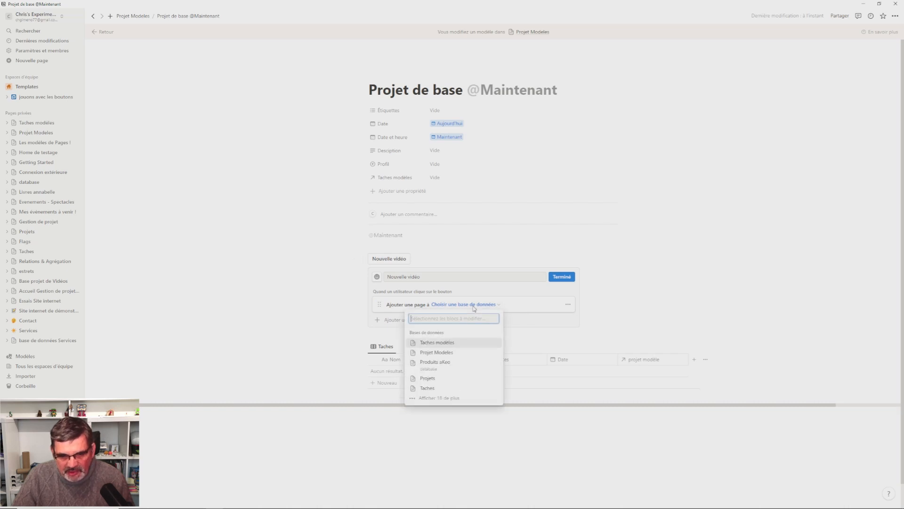
left_click(436, 344)
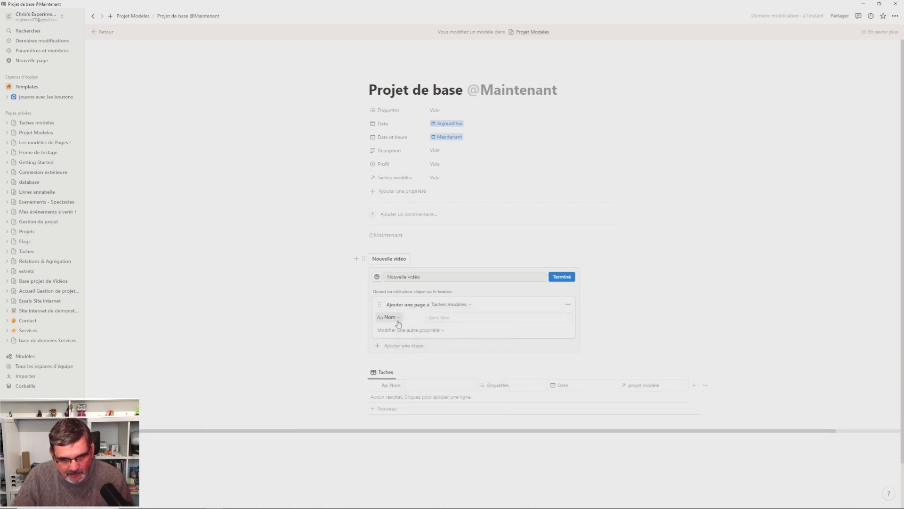
left_click(469, 316)
type("Vidéo")
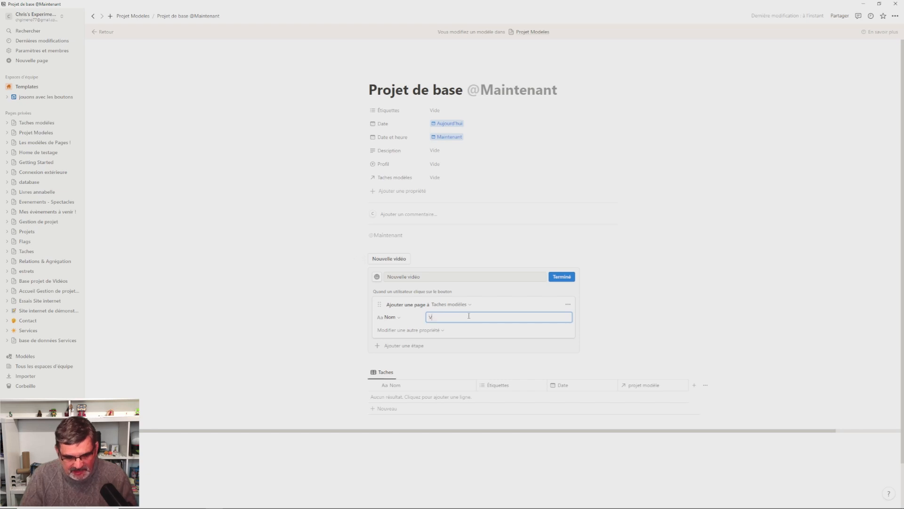
Make the button's added page fill its Date property with Aujourd'hui
left_click(418, 331)
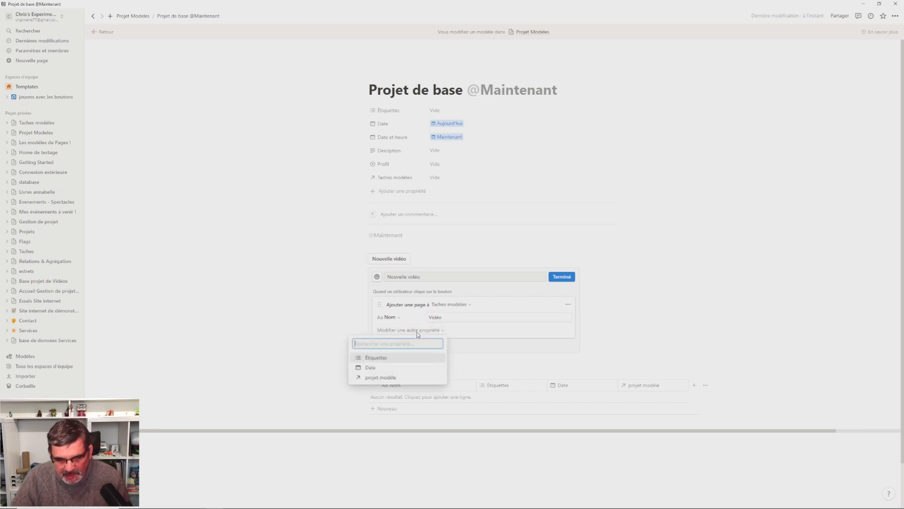
left_click(376, 368)
left_click(458, 332)
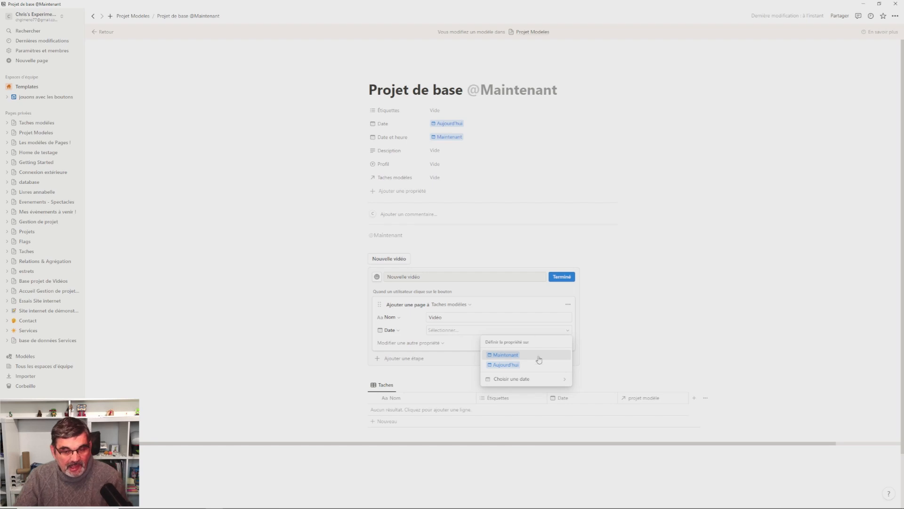
left_click(511, 364)
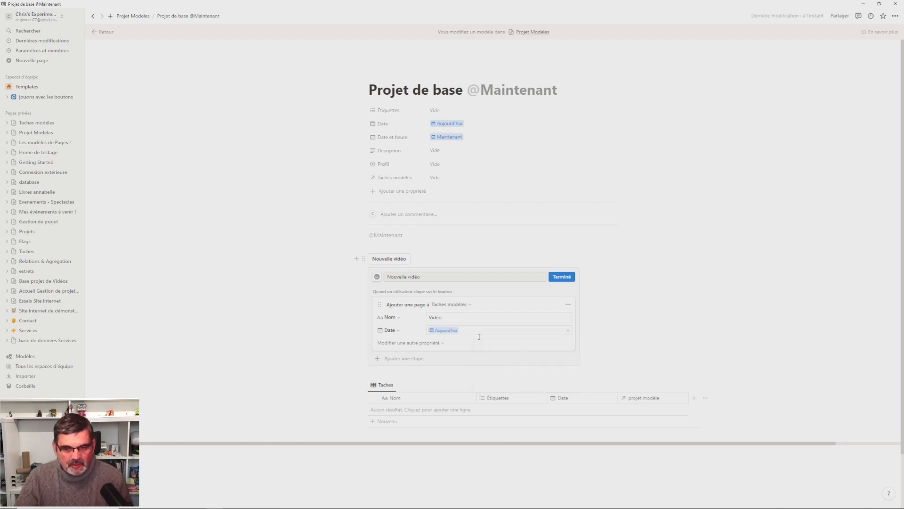
Make the button's added page set its projet modèle relation to Cette page, and finish the button configuration
left_click(408, 344)
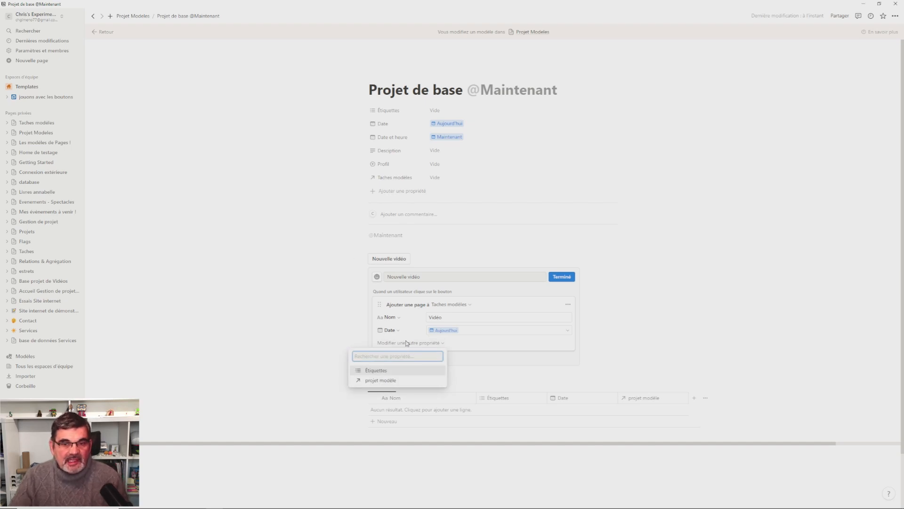
left_click(378, 381)
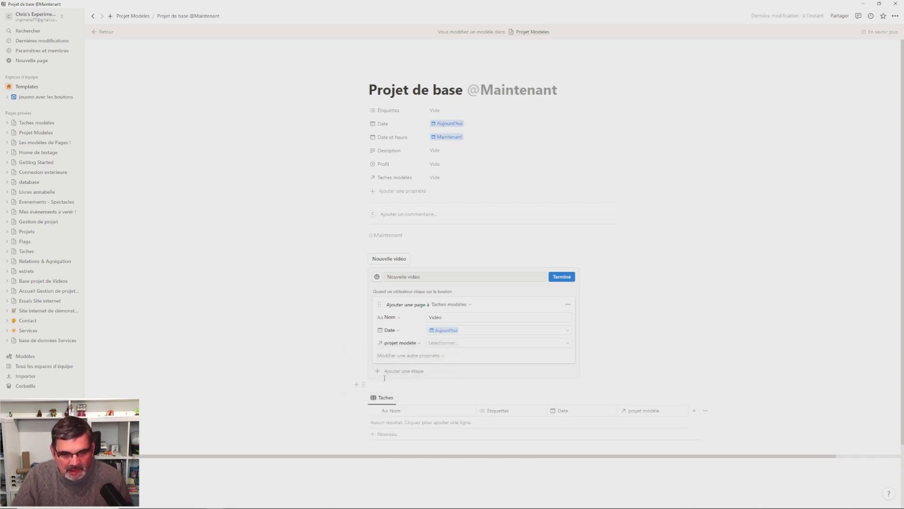
left_click(460, 345)
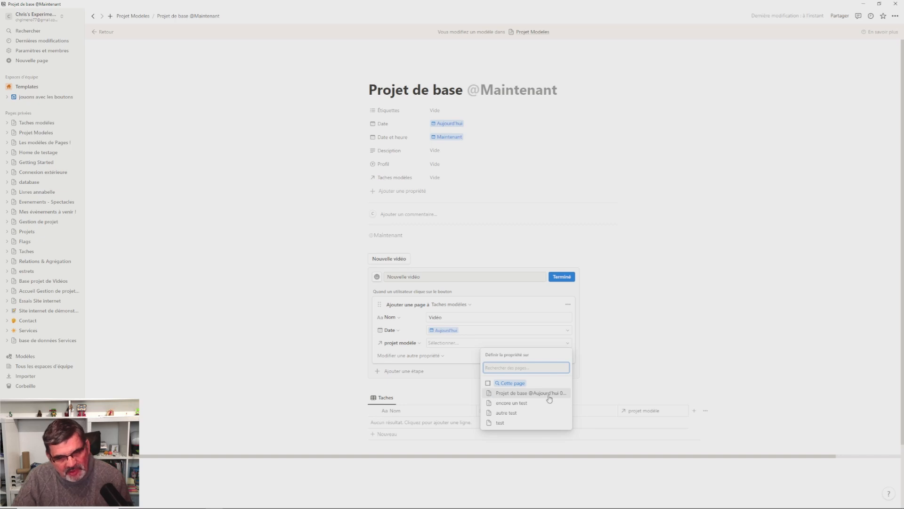
left_click(510, 384)
left_click(625, 318)
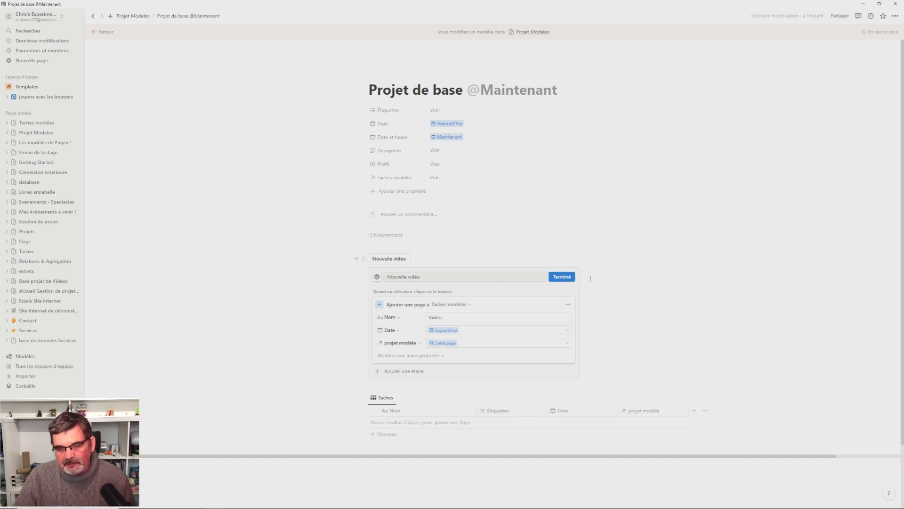
left_click(561, 277)
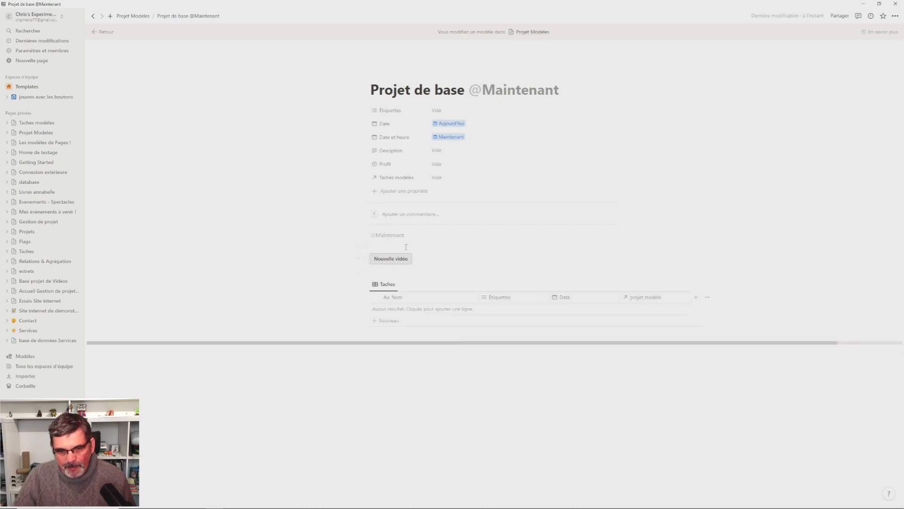
left_click(128, 16)
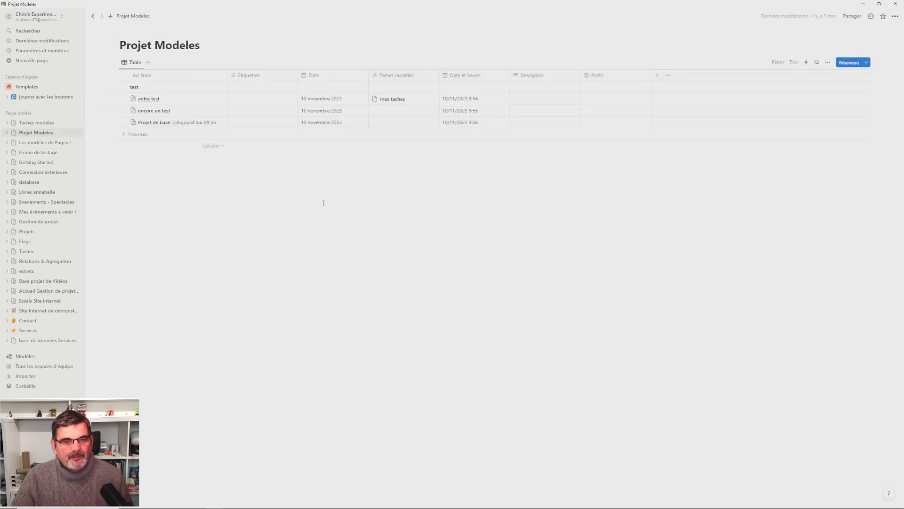
left_click(139, 133)
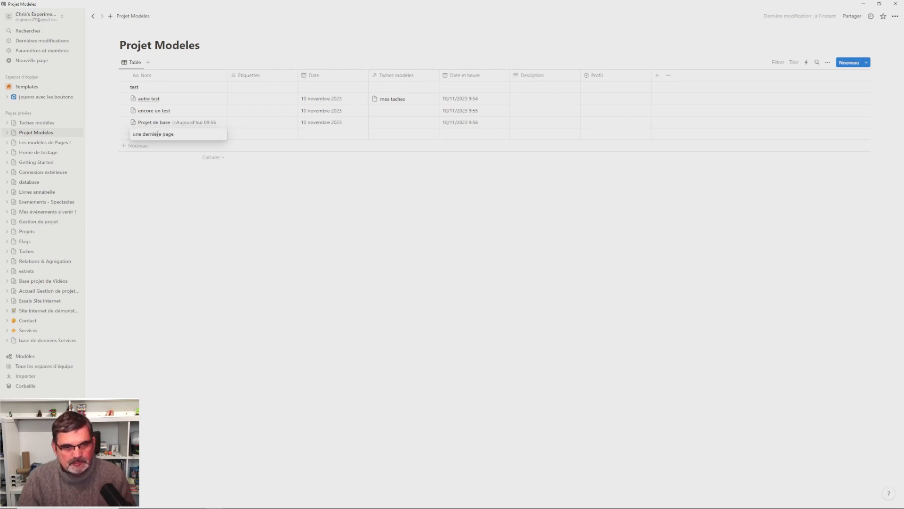
key("Return")
left_click(203, 135)
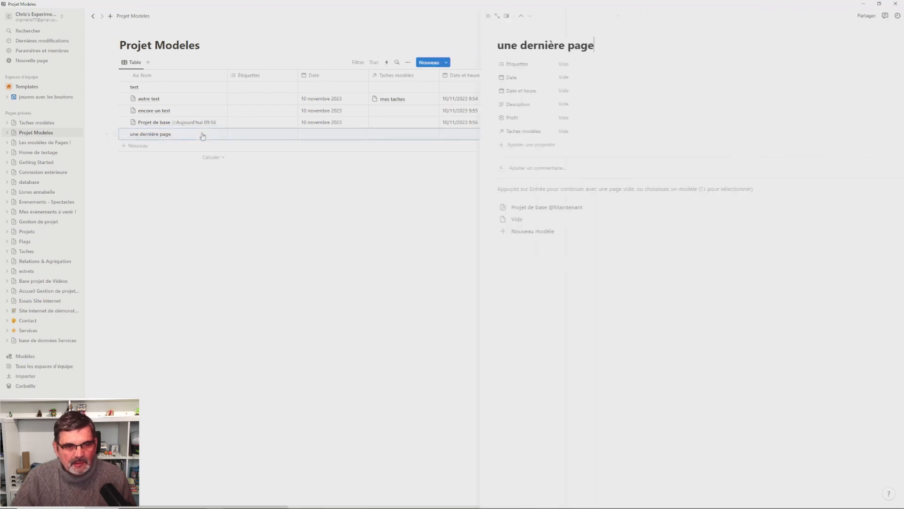
left_click(539, 207)
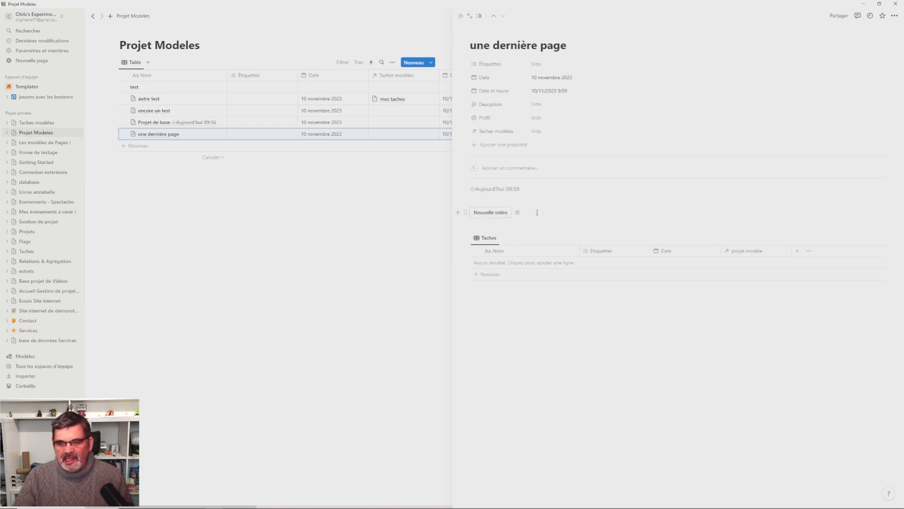
Run the Nouvelle vidéo button in the new project page and set the generated Vidéo task's date to 17 novembre 2023
left_click(490, 213)
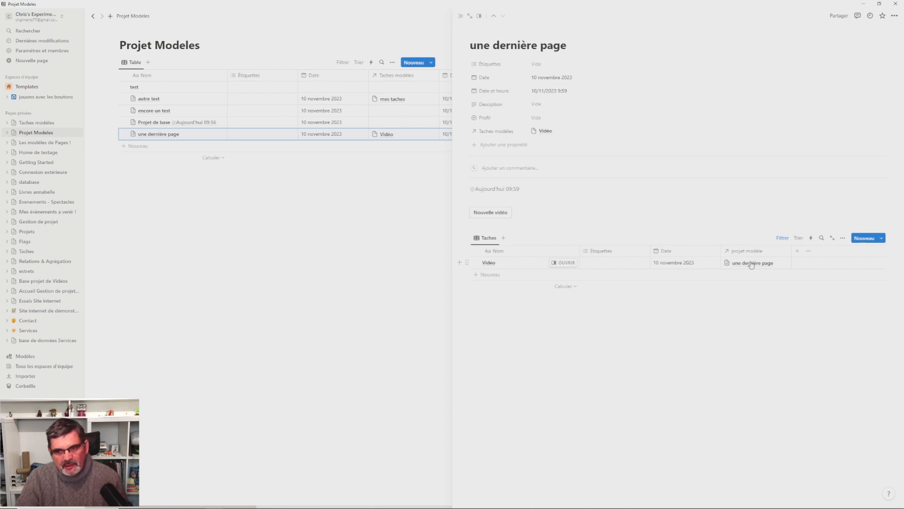
triple_click(579, 46)
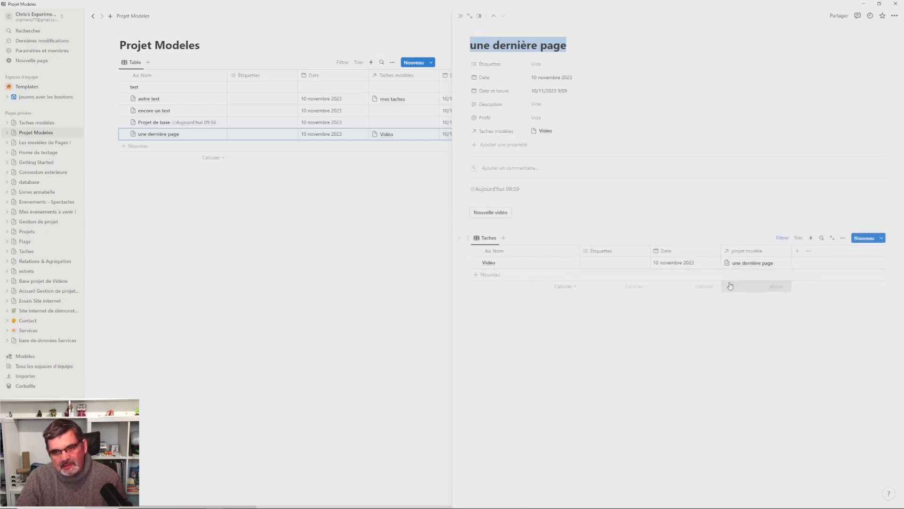
left_click(589, 217)
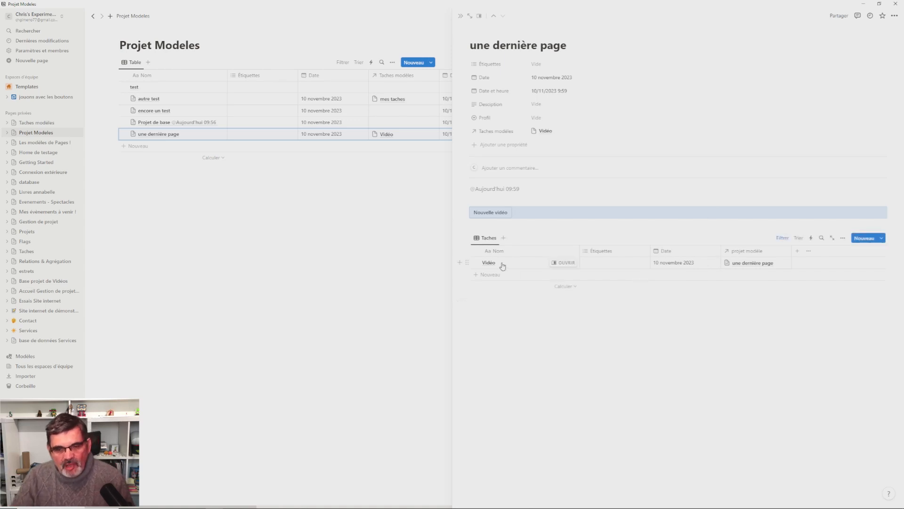
left_click(684, 266)
left_click(707, 336)
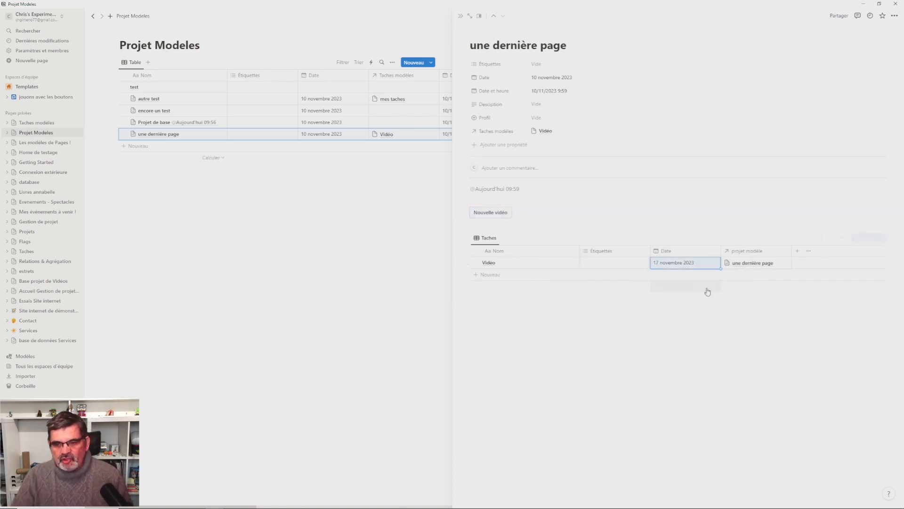